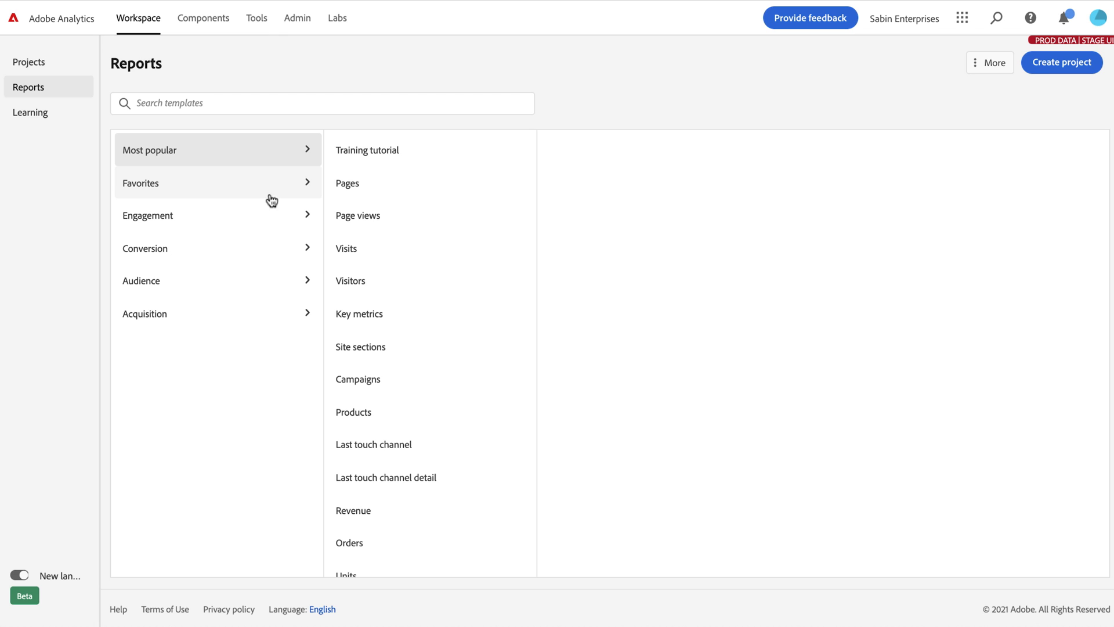
Browse the Engagement and Acquisition template categories, then return to Most popular
left_click(238, 224)
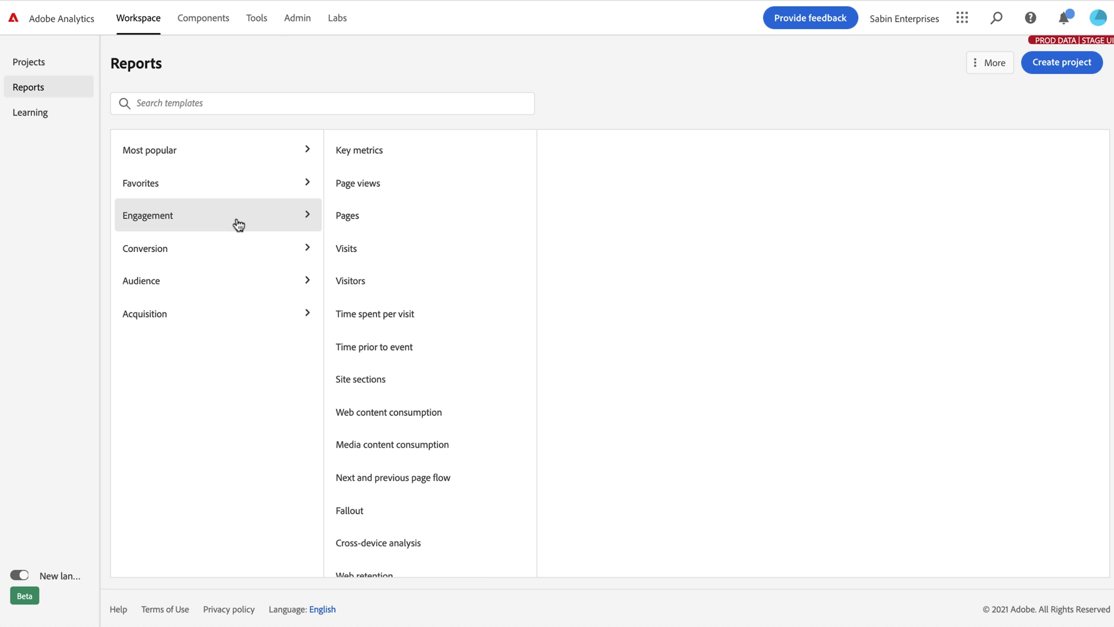
left_click(162, 322)
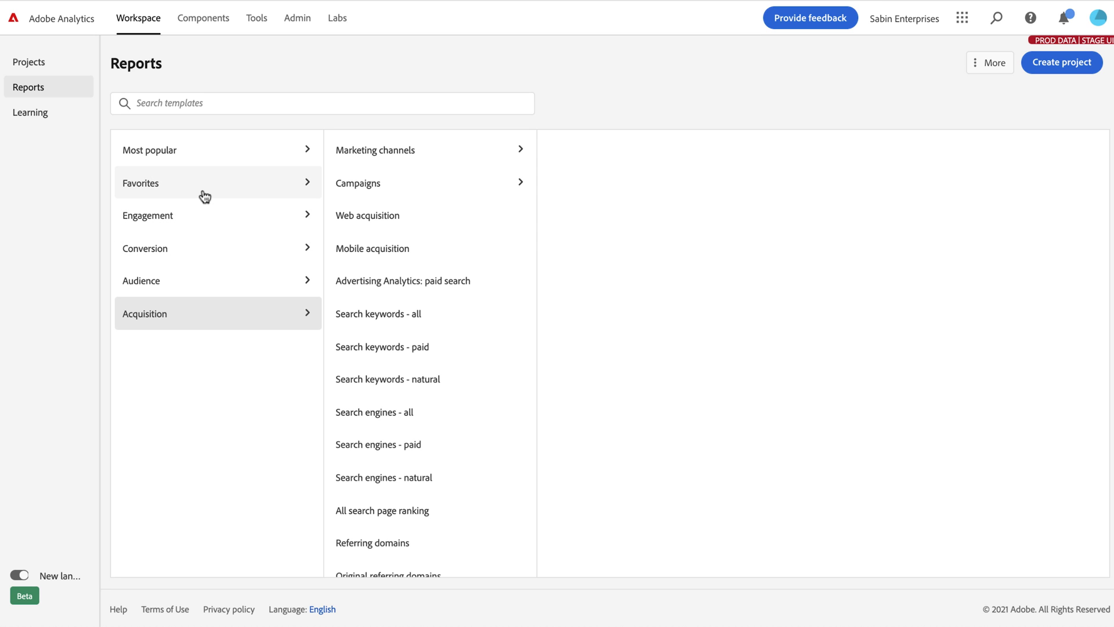
left_click(205, 168)
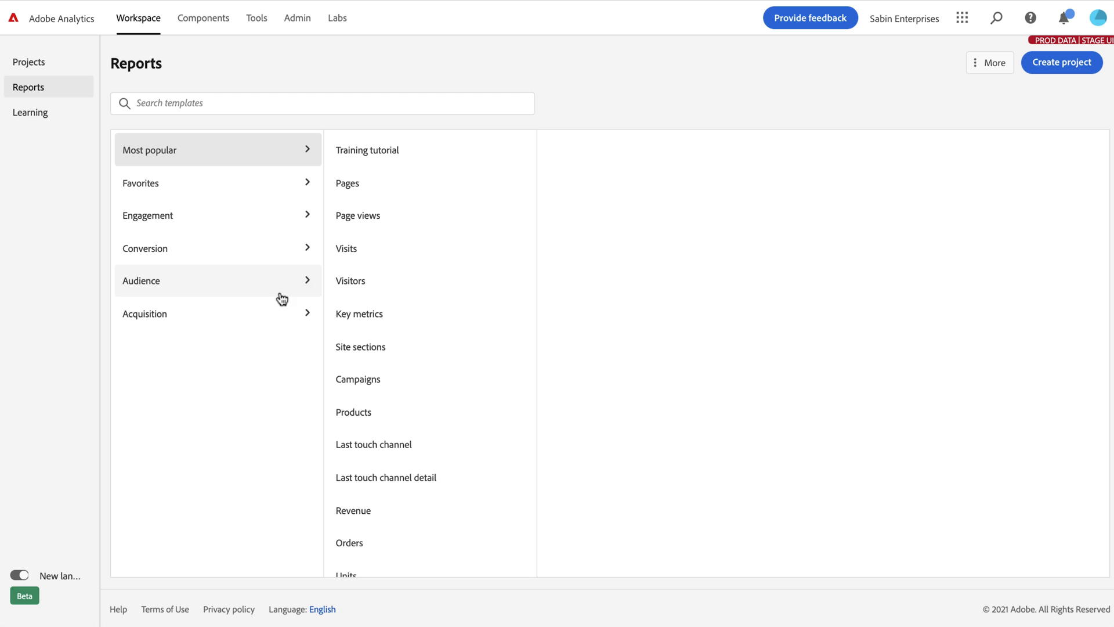
Open the Pages template and review its Occurrences bar chart, 1,437,946 total and freeform table
left_click(349, 192)
double_click(348, 192)
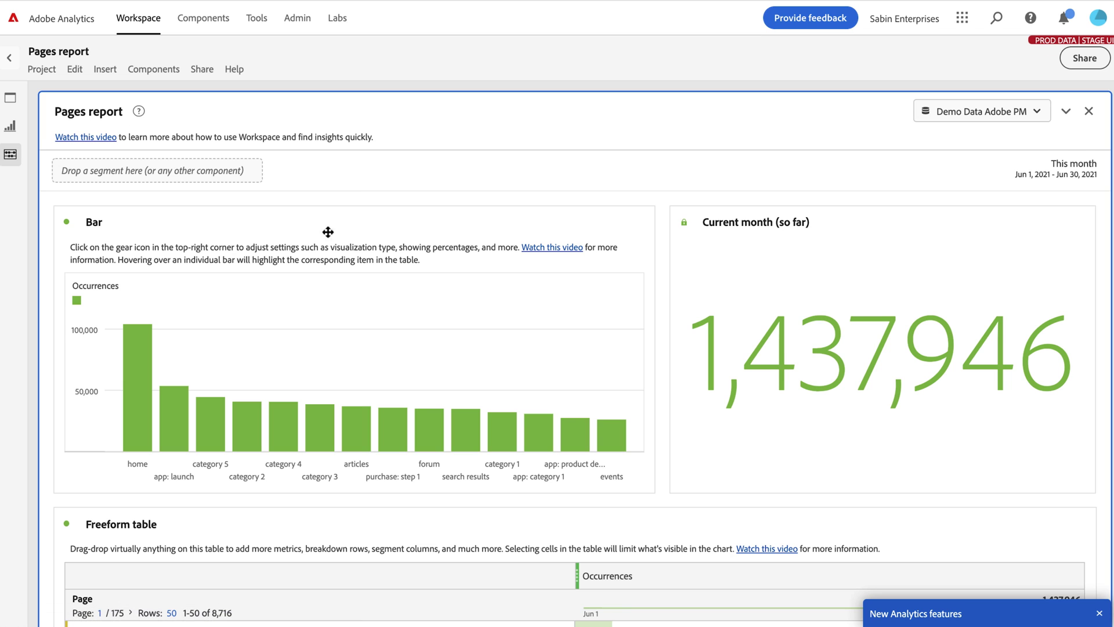
scroll(310, 270, "down", 1)
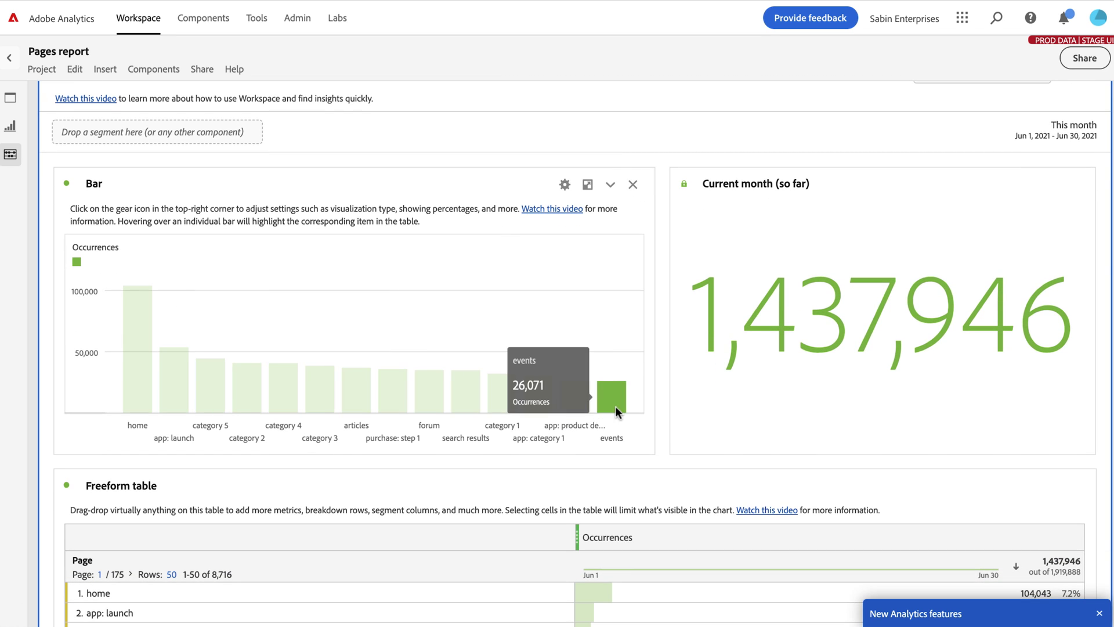
mouse_move(144, 355)
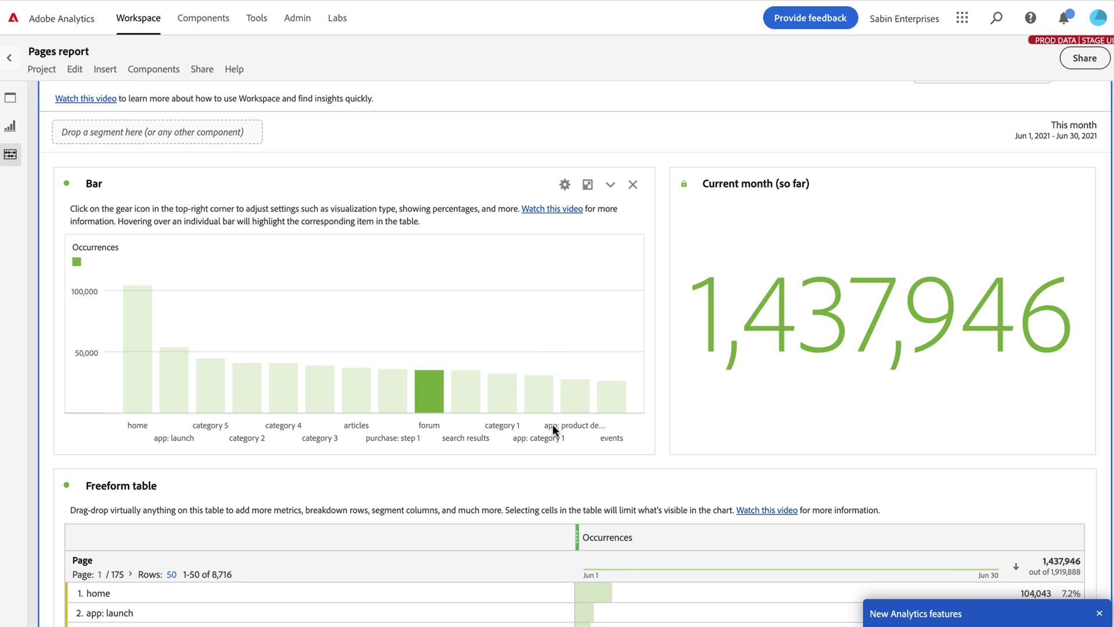
scroll(642, 313, "up", 2)
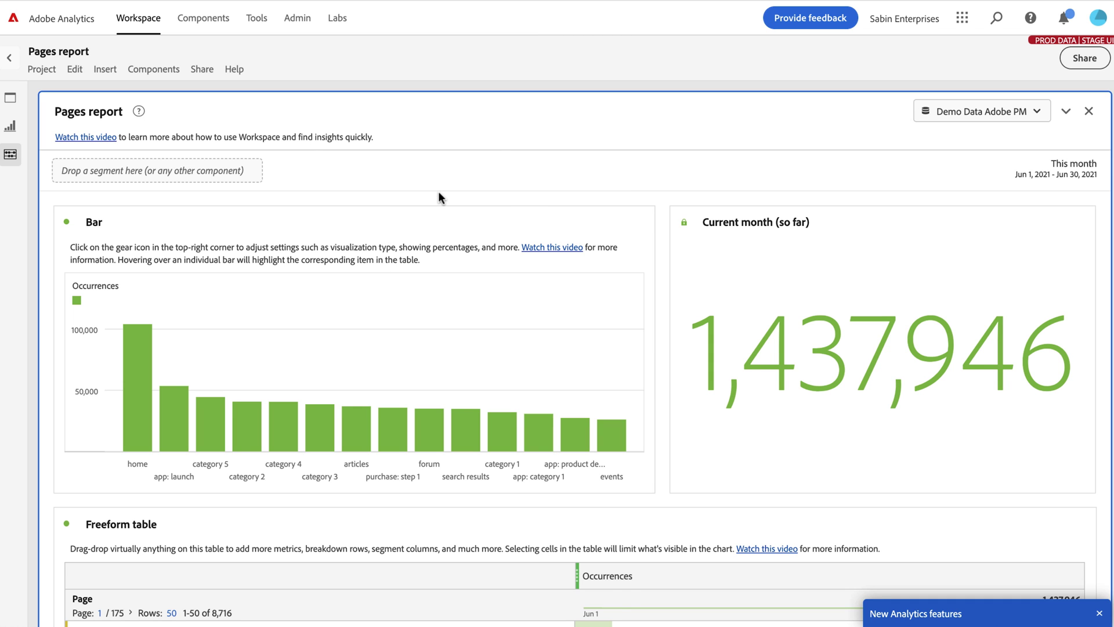
scroll(438, 195, "down", 2)
scroll(438, 190, "down", 6)
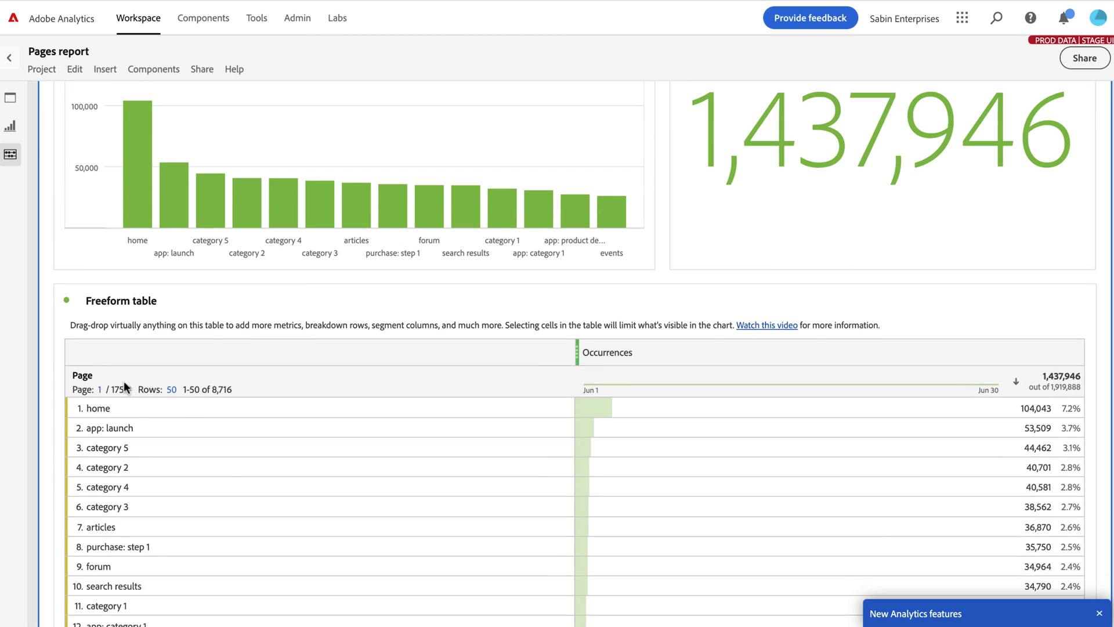
scroll(259, 400, "up", 7)
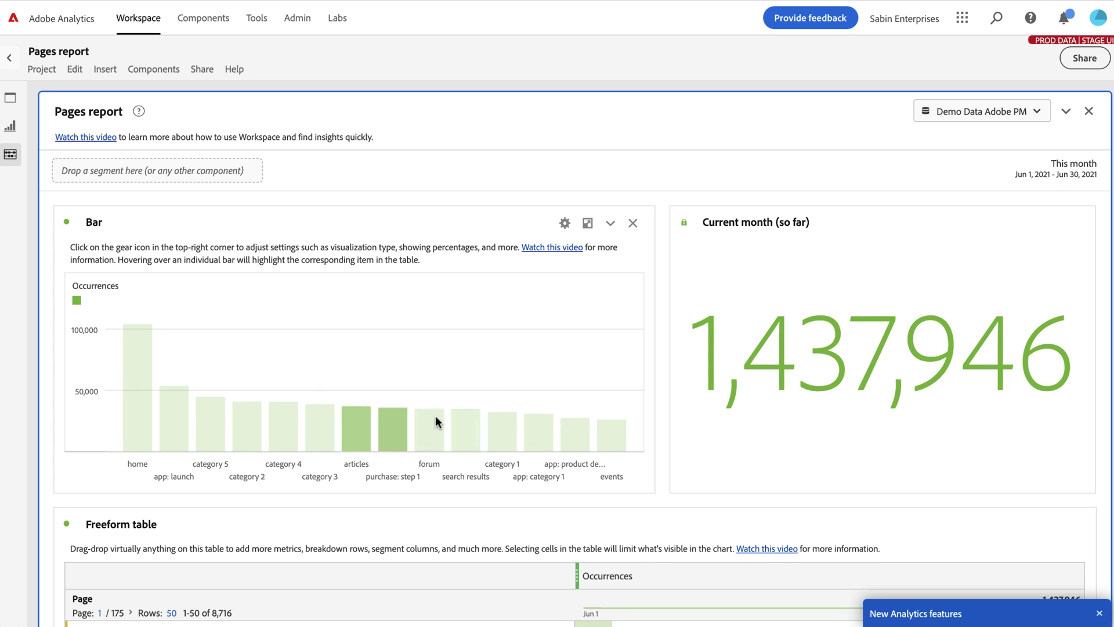
scroll(435, 416, "down", 2)
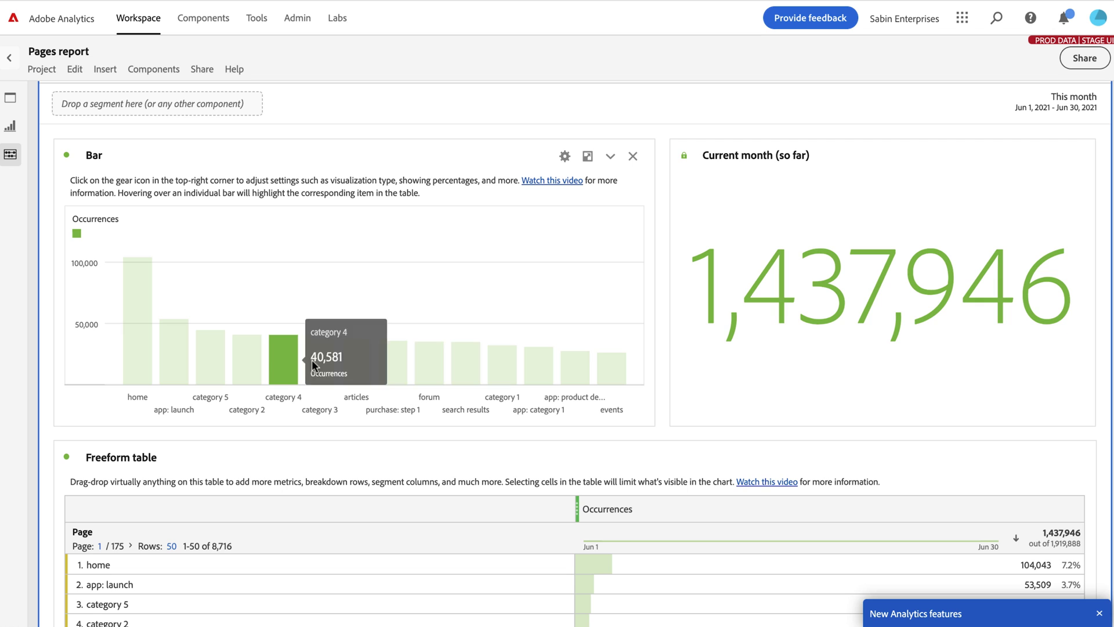
scroll(430, 308, "up", 1)
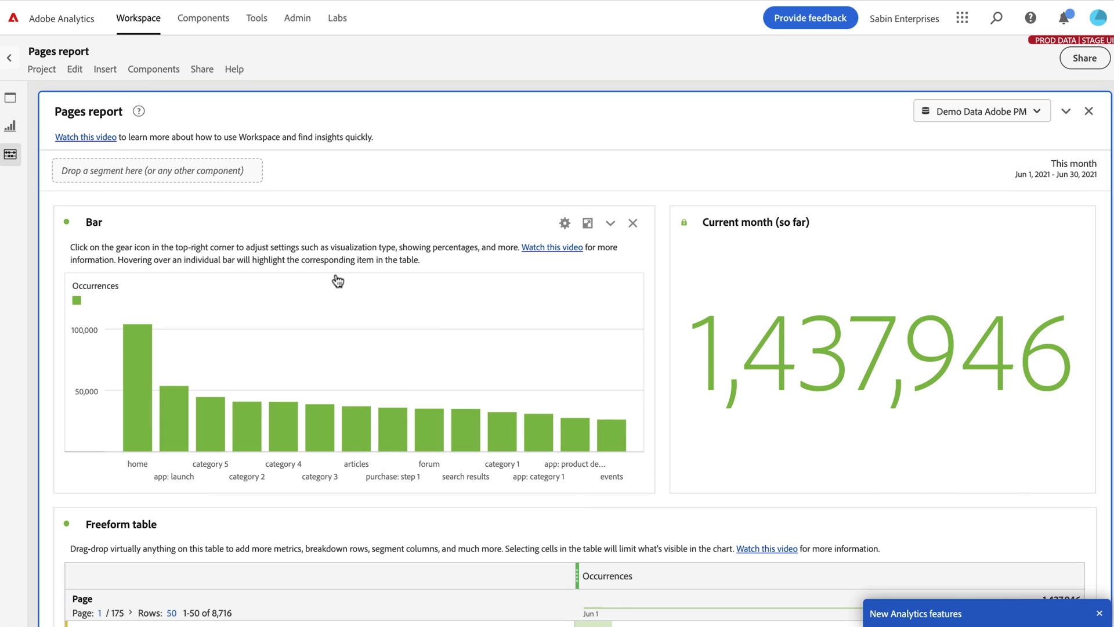
scroll(335, 276, "down", 2)
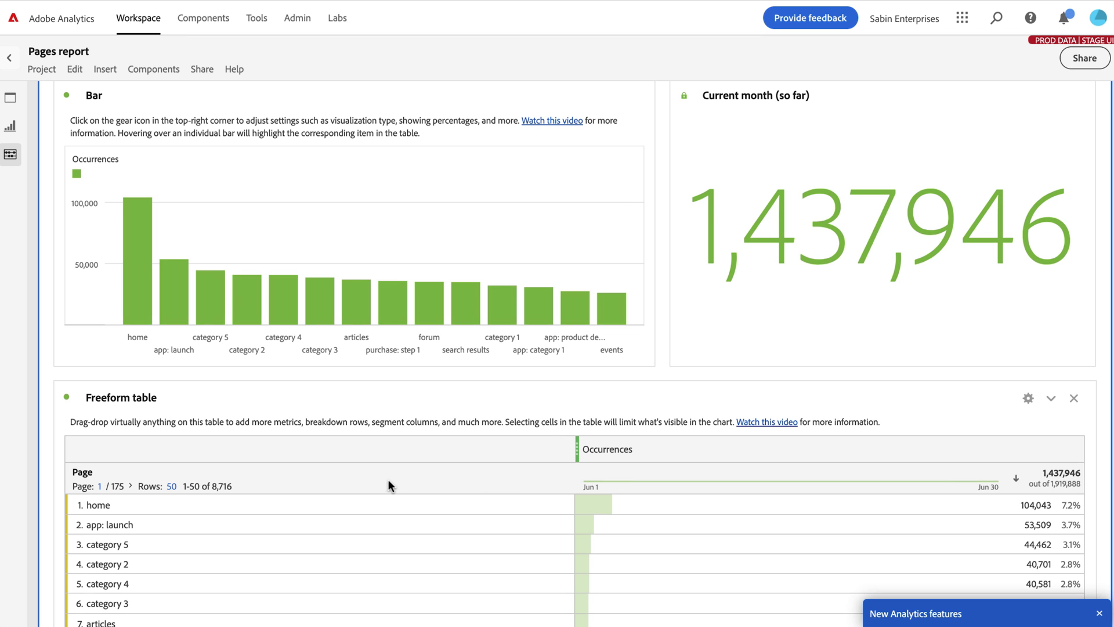
scroll(695, 301, "up", 3)
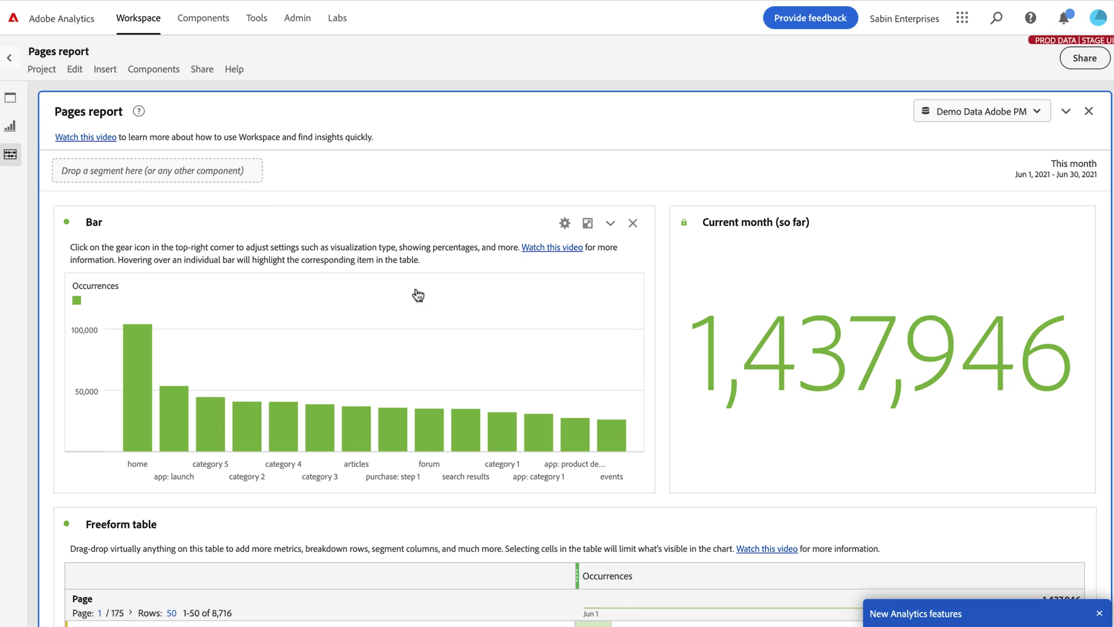
Open the Analysis Workspace Overview video on YouTube from the Bar panel link and pause it
left_click(544, 248)
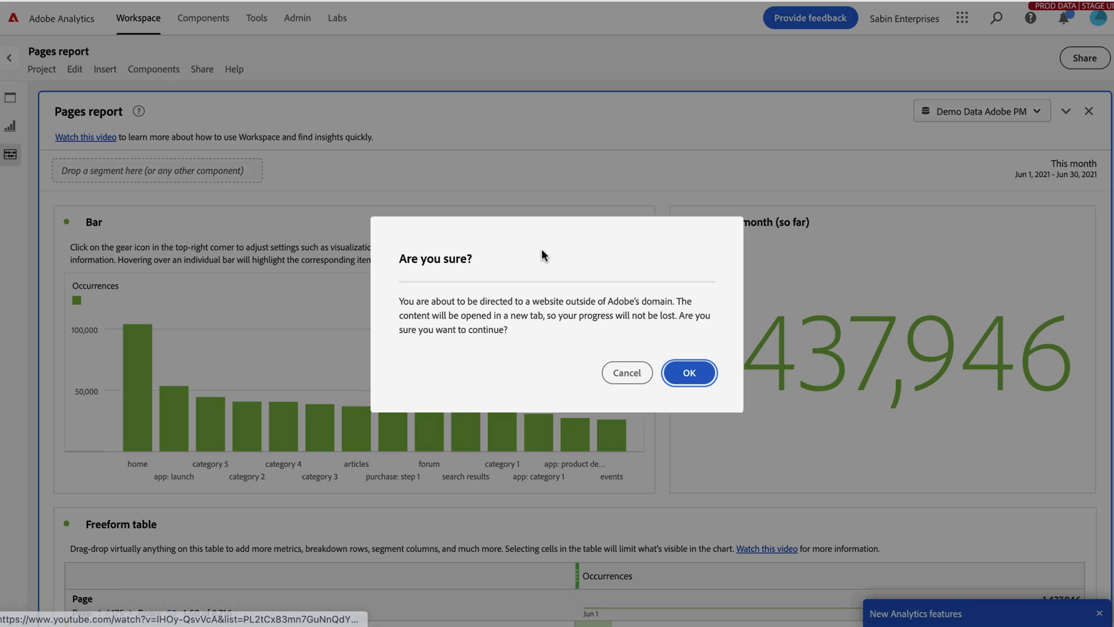
left_click(696, 365)
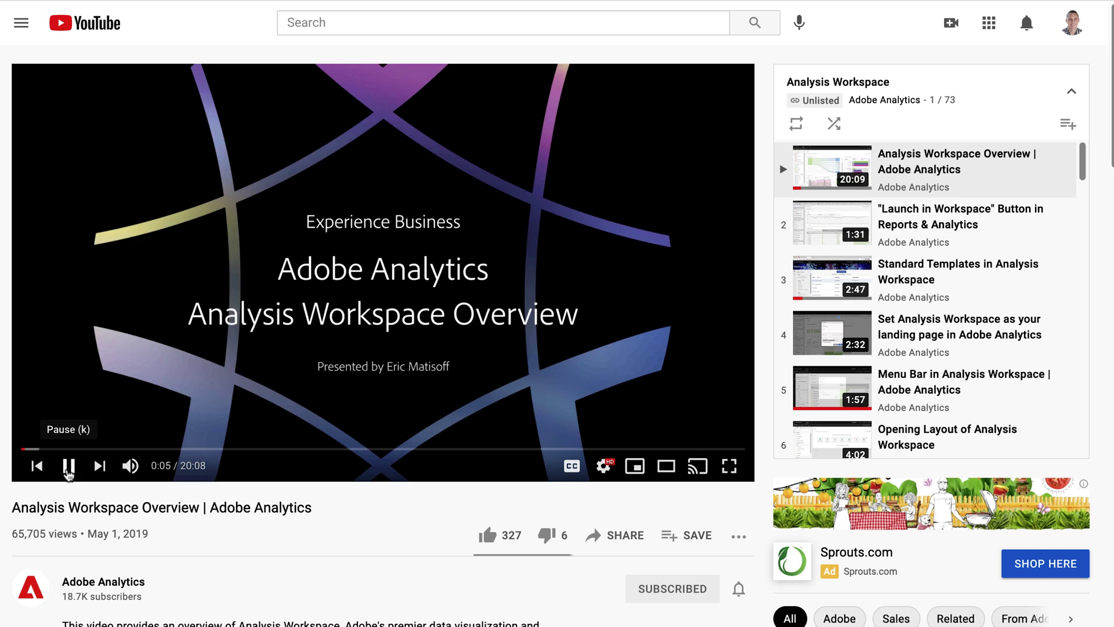
left_click(67, 470)
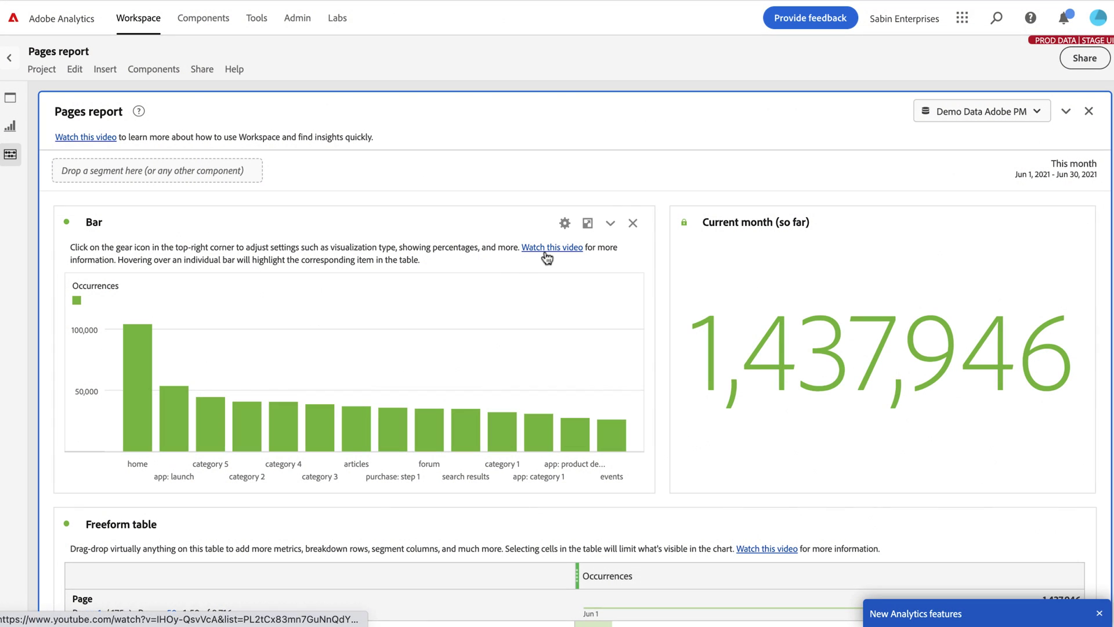
Break down the home page row by the Regions dimension found through the components search
scroll(238, 290, "down", 2)
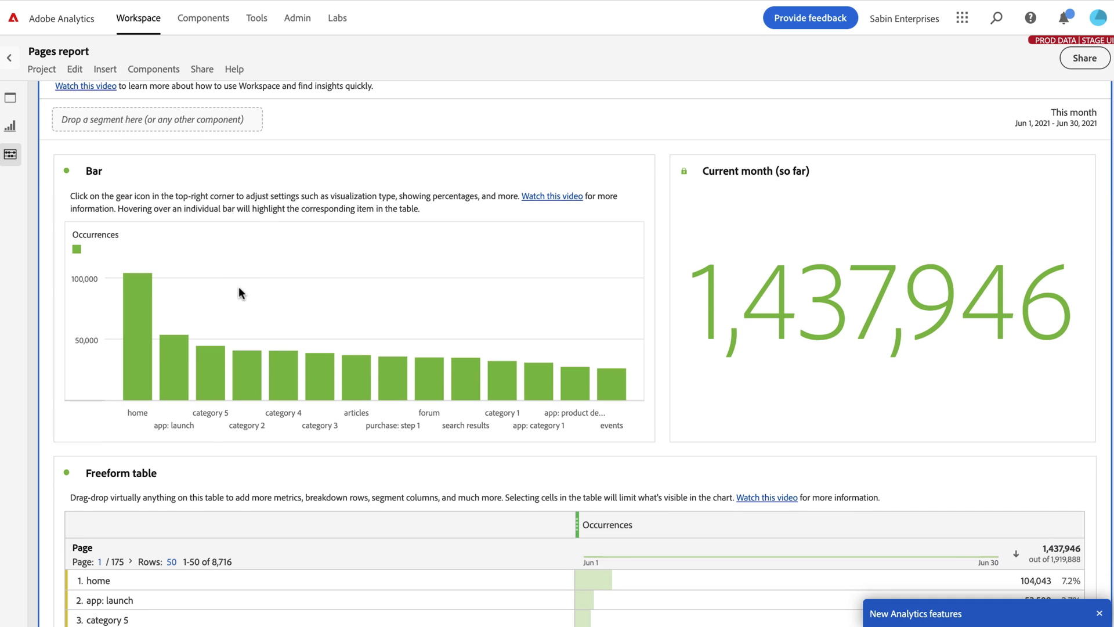
left_click(11, 158)
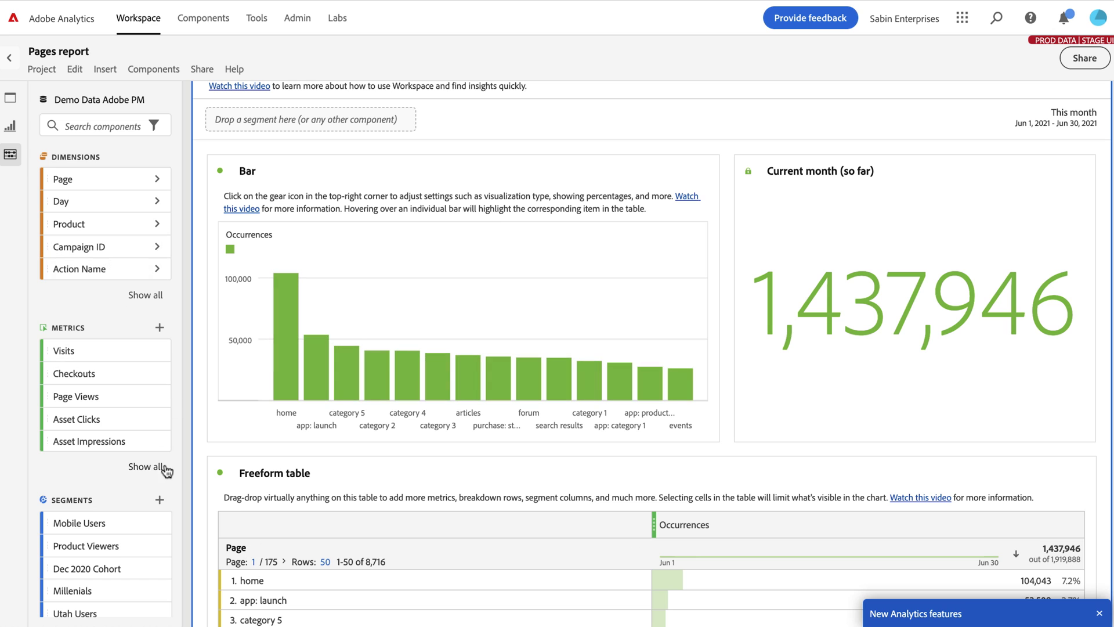
scroll(264, 517, "down", 1)
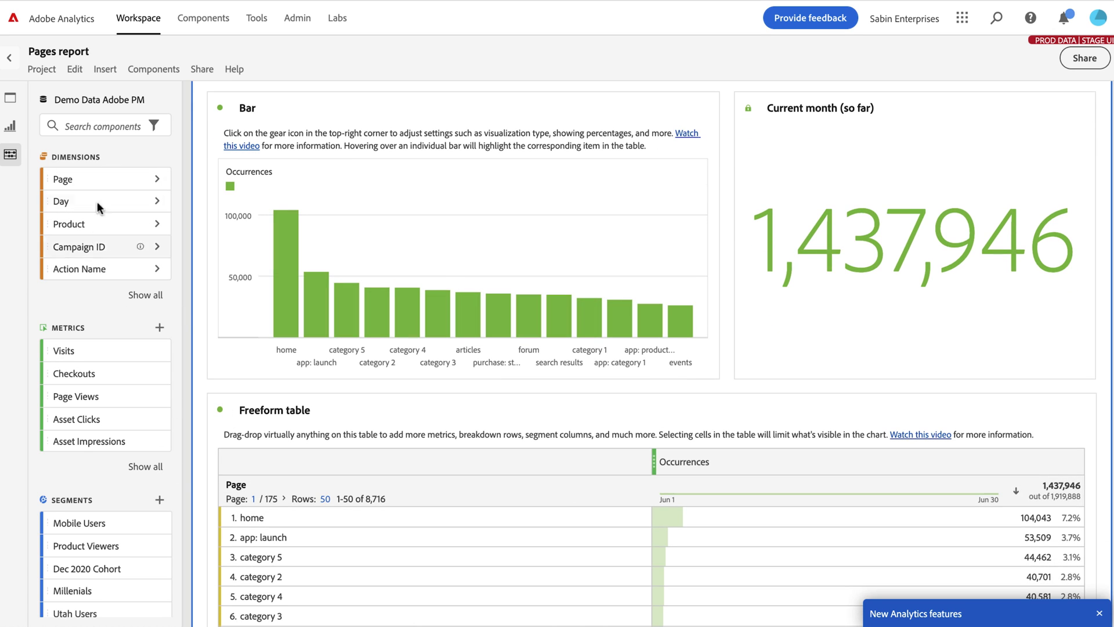
left_click(95, 126)
type("country")
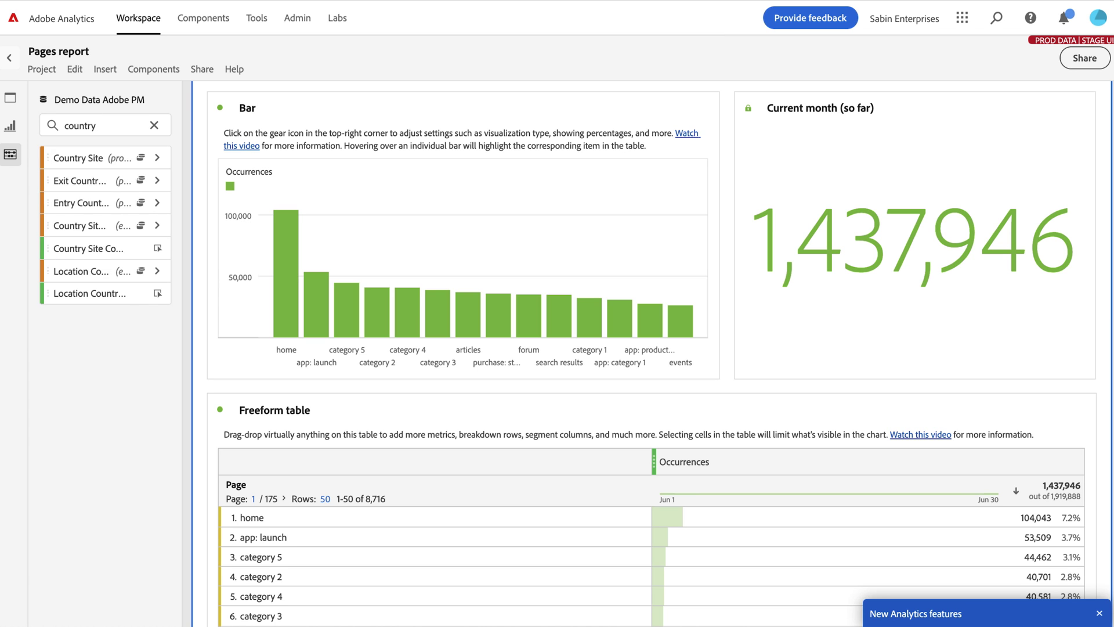
key("super+a")
key("BackSpace")
type("region")
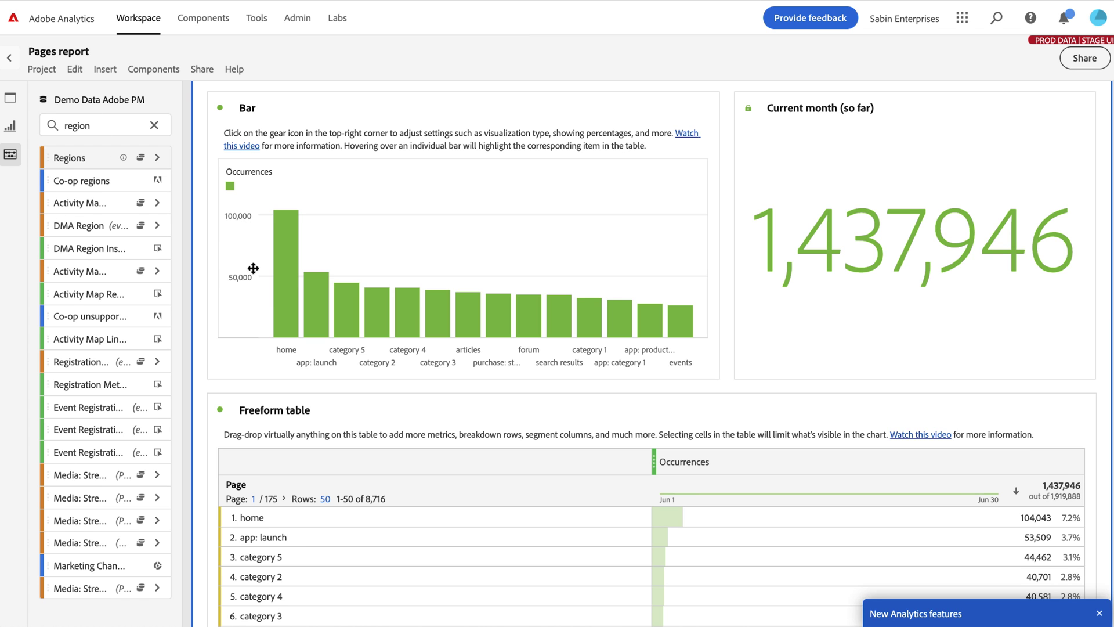
left_click_drag(253, 268, 267, 517)
scroll(347, 497, "down", 2)
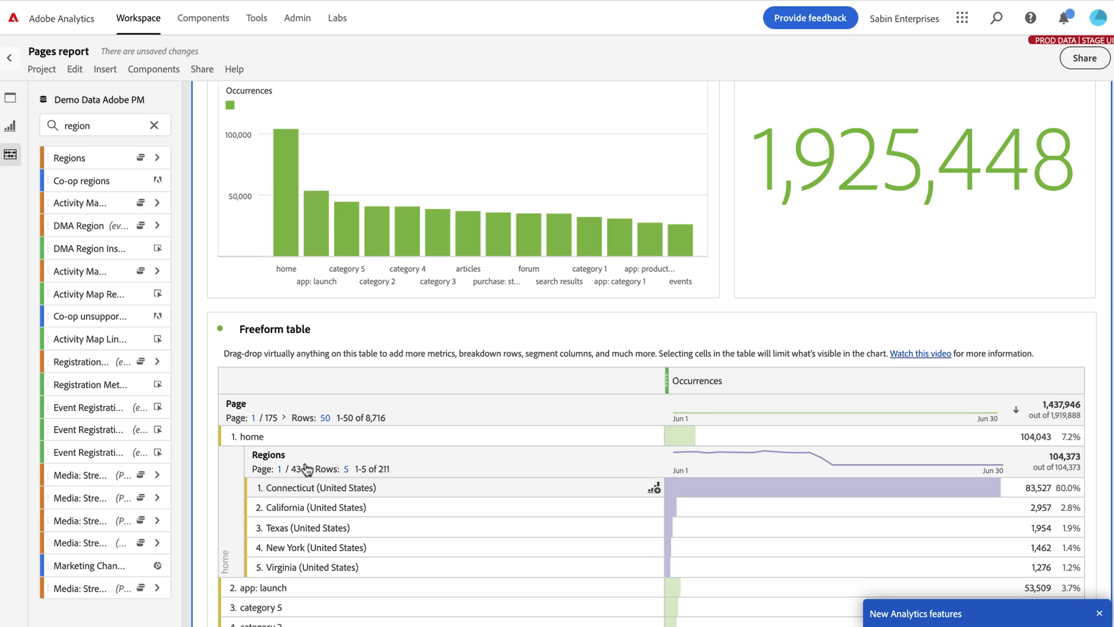
left_click(266, 434)
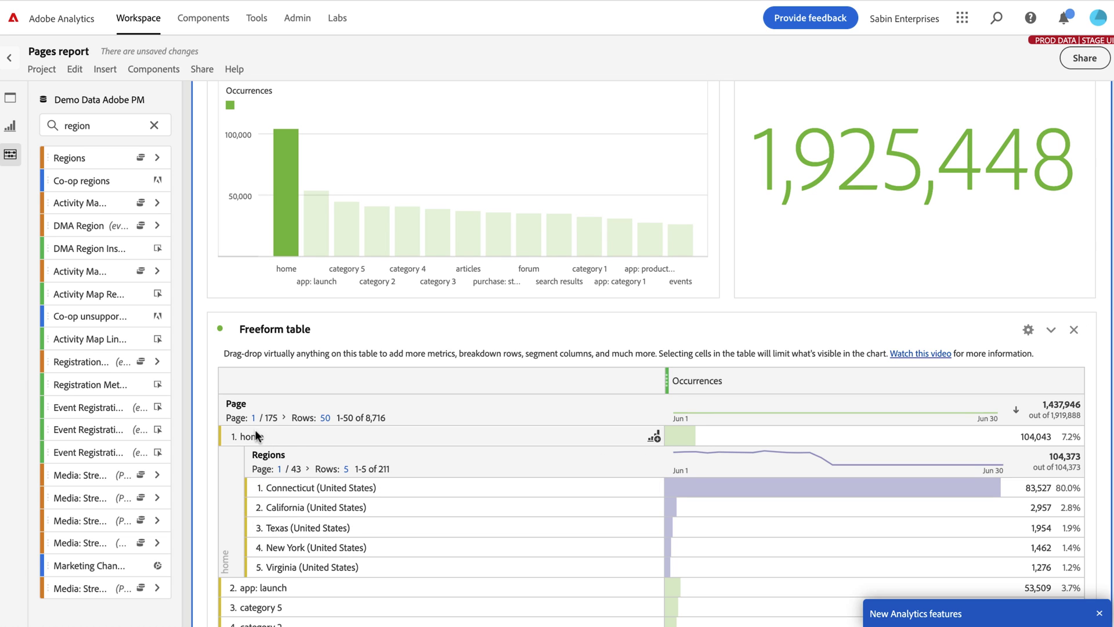
left_click(255, 436)
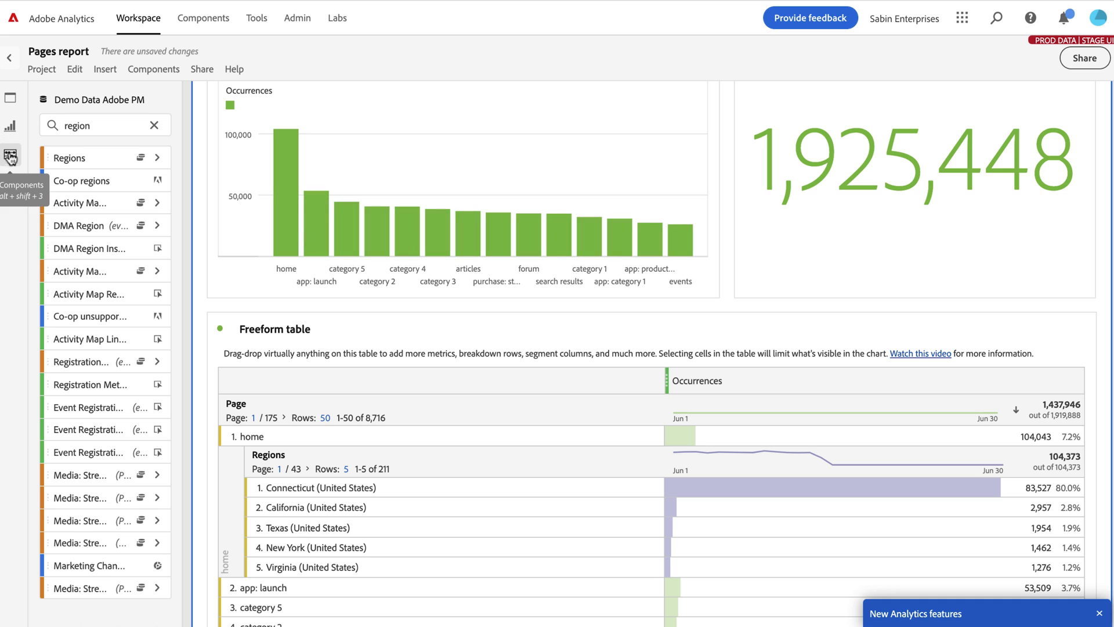
left_click(154, 126)
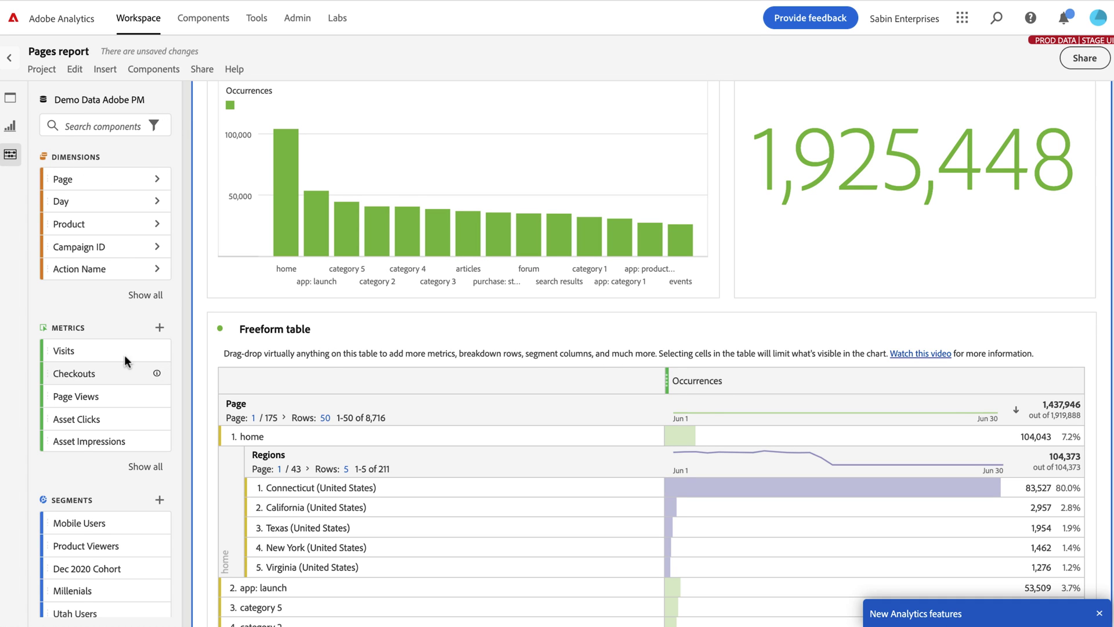
Replace Occurrences with the Visits metric in the freeform table, giving a 273,201 total
left_click_drag(103, 348, 775, 378)
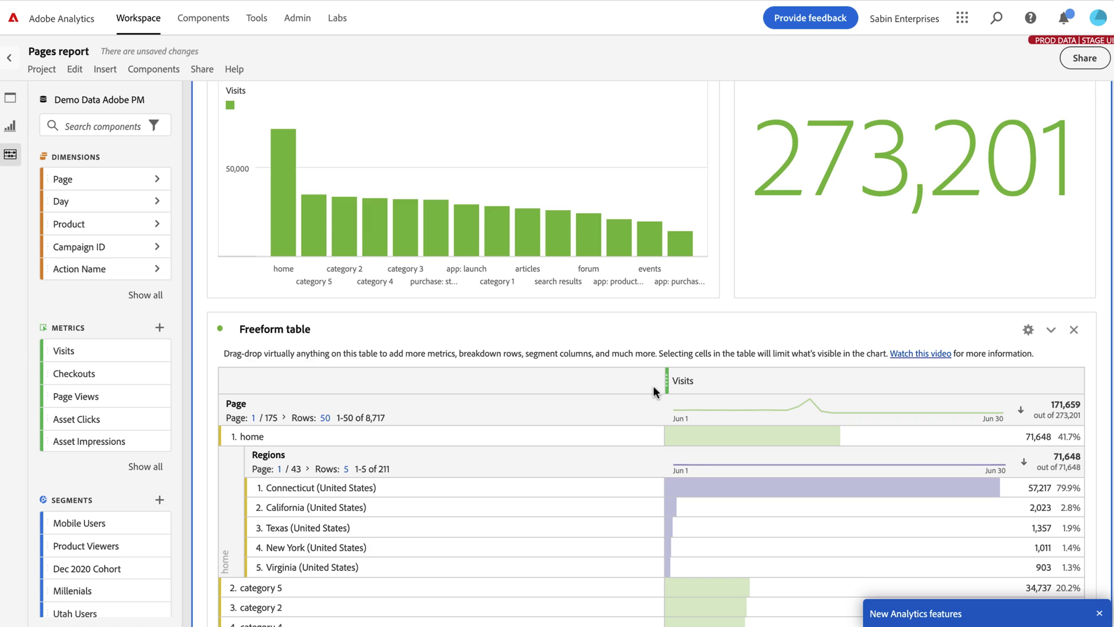
scroll(652, 386, "up", 3)
scroll(490, 514, "down", 3)
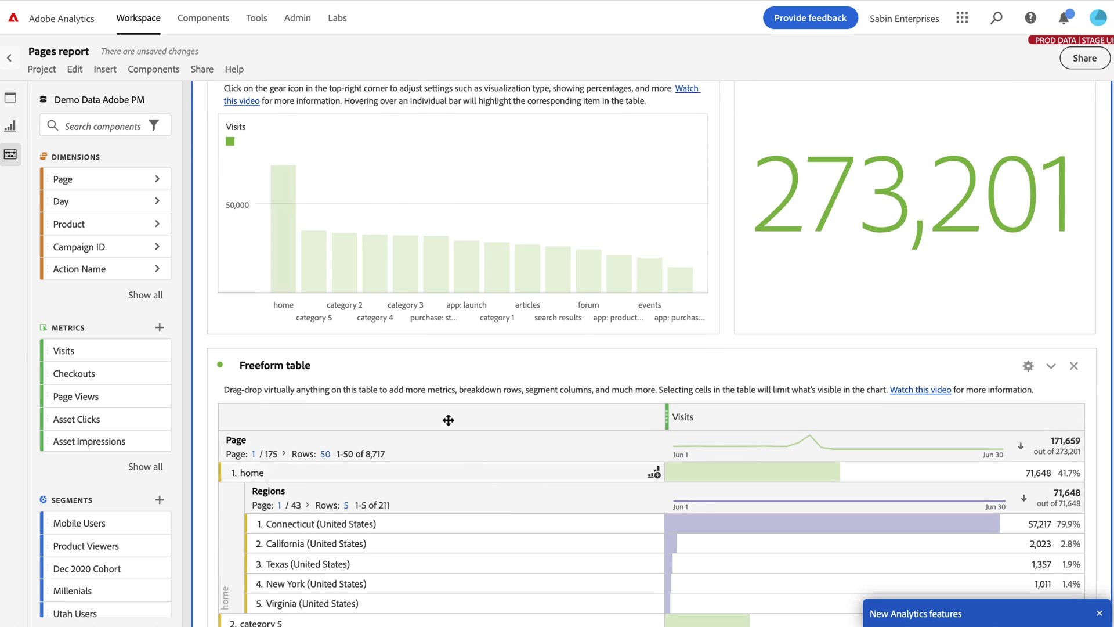
scroll(407, 357, "up", 5)
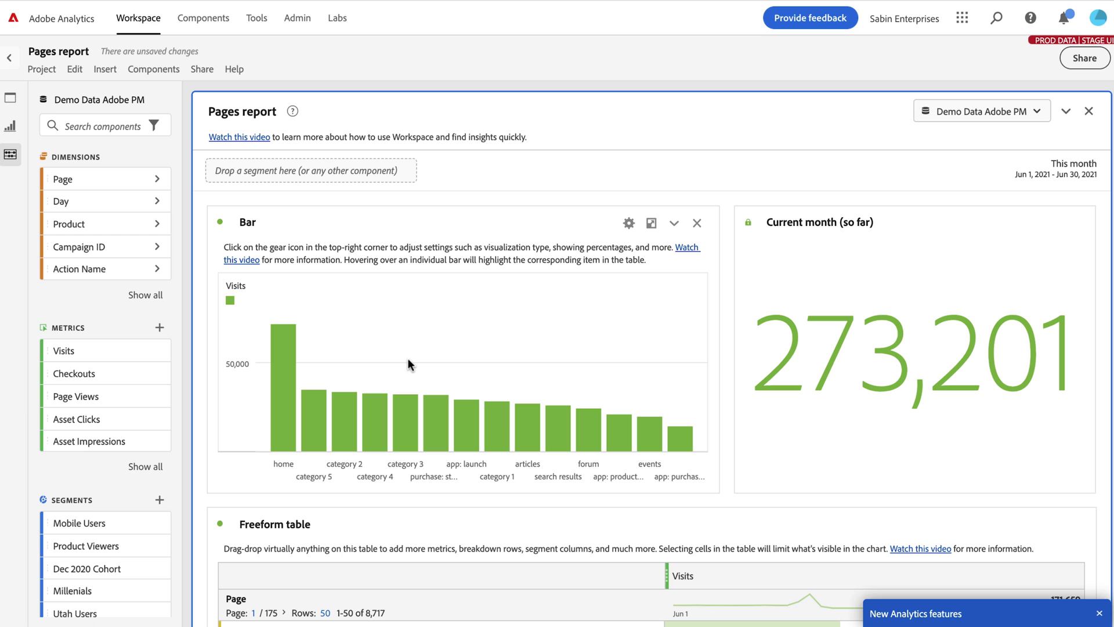
scroll(407, 358, "down", 2)
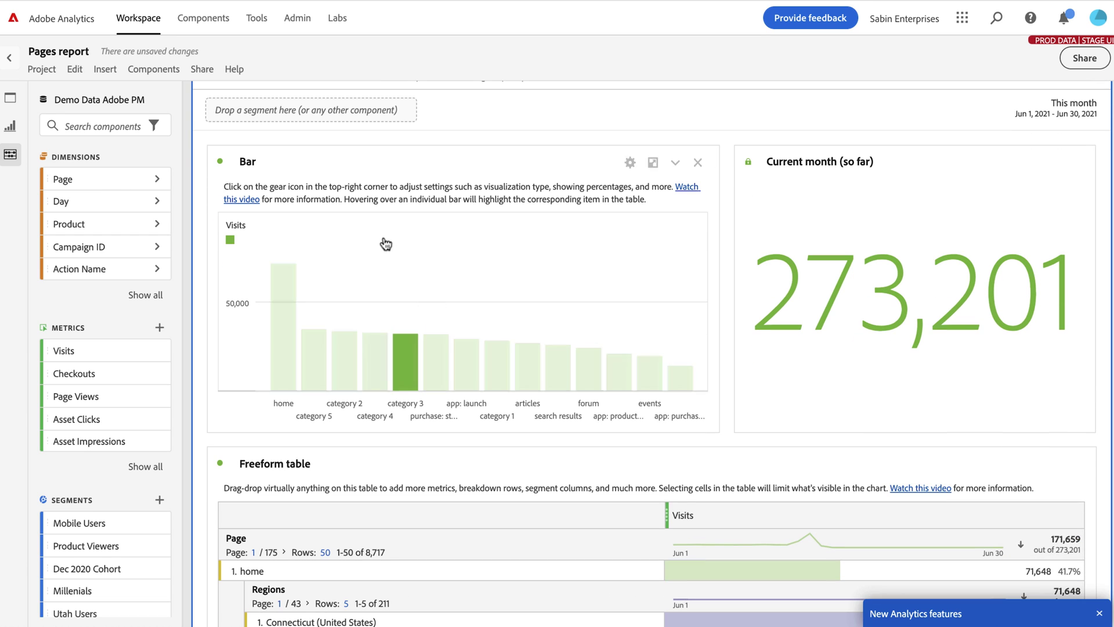
Collapse the Components panel and leave the Pages report, discarding its changes
left_click(13, 154)
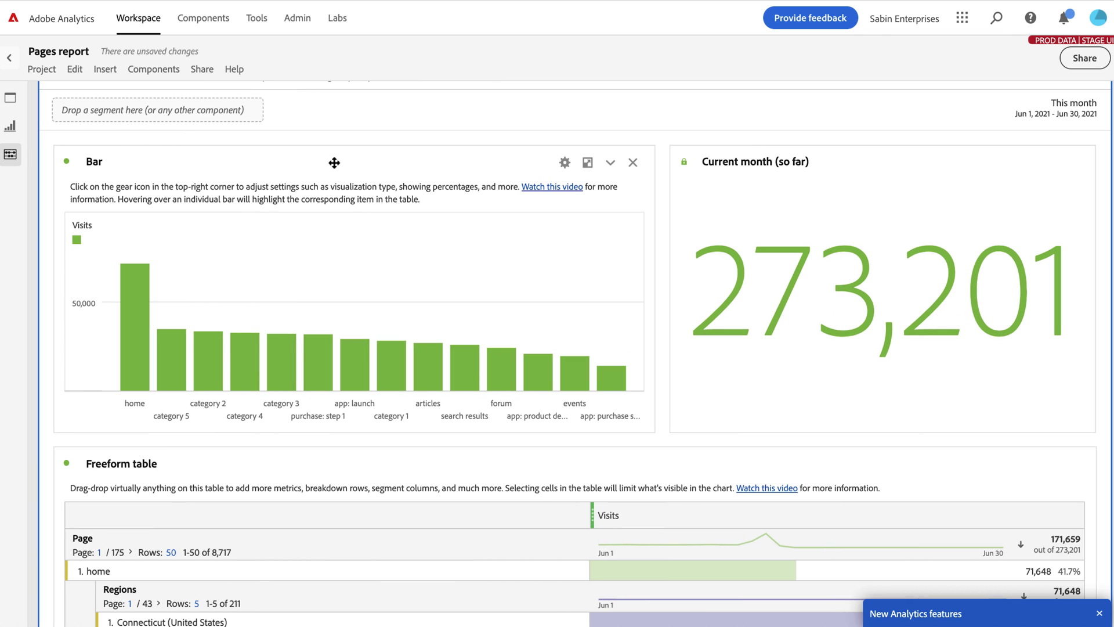
left_click(9, 59)
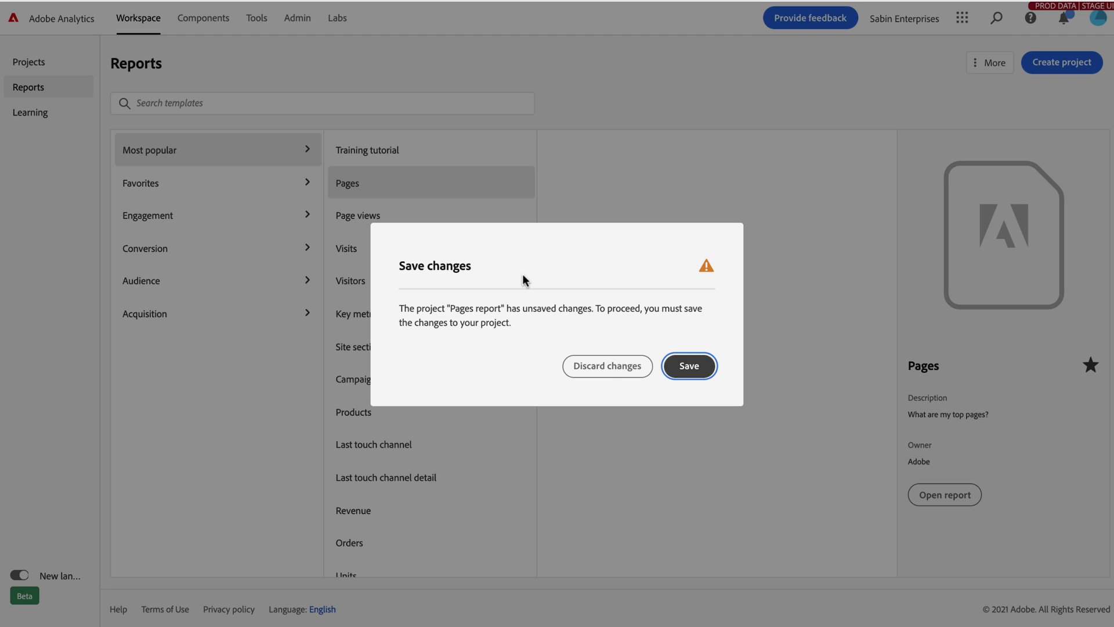
left_click(609, 368)
Check Projects, reopen and close the Pages template, and return to the templates list
left_click(26, 63)
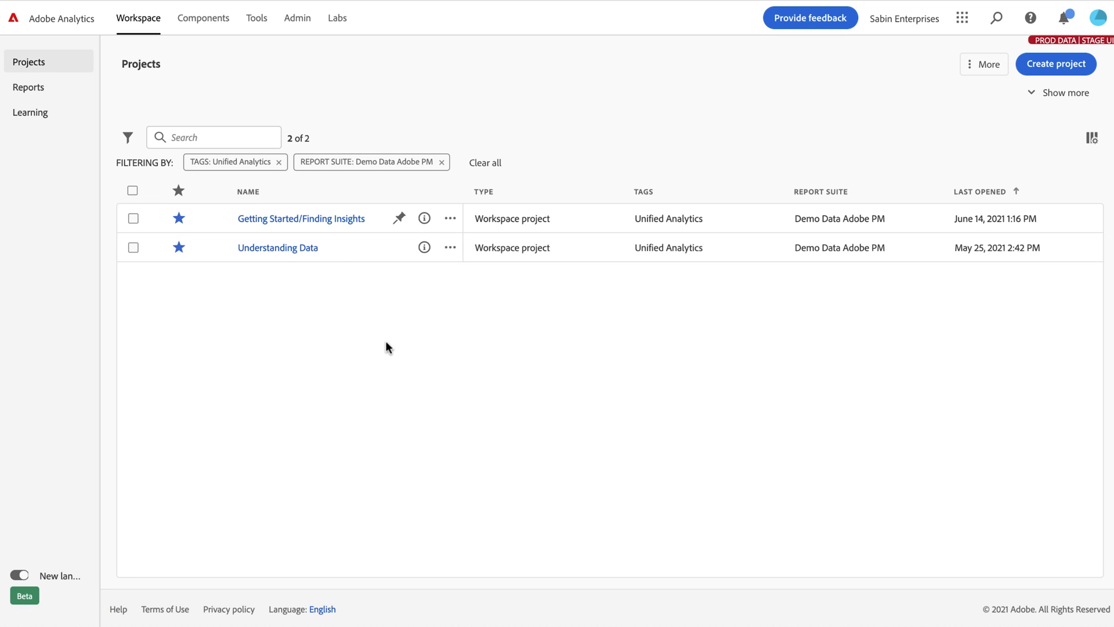
left_click(87, 88)
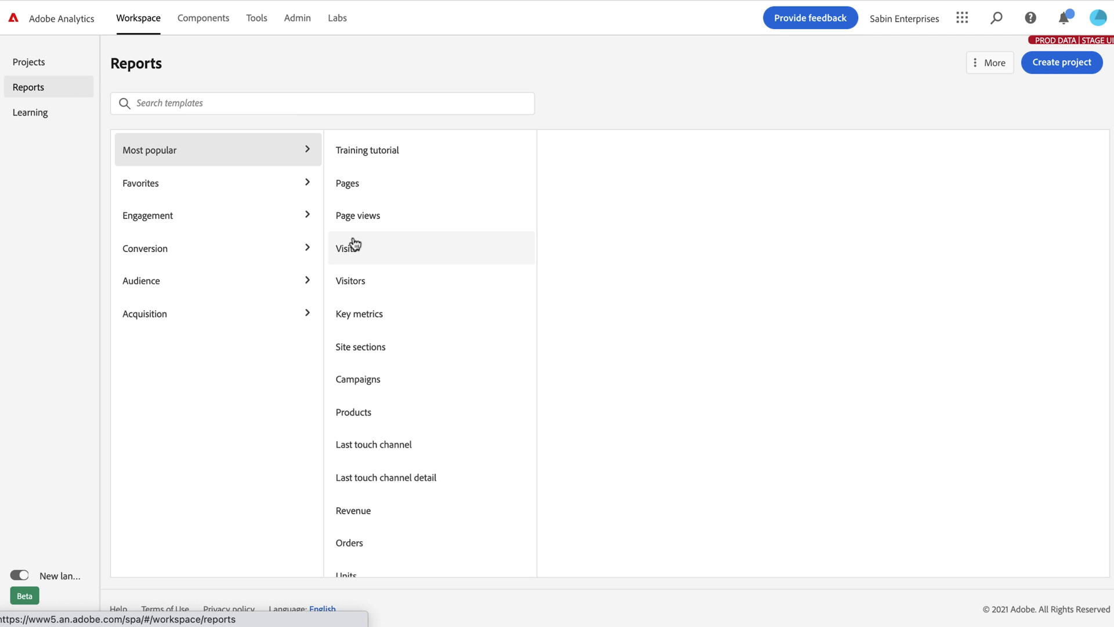
left_click(352, 185)
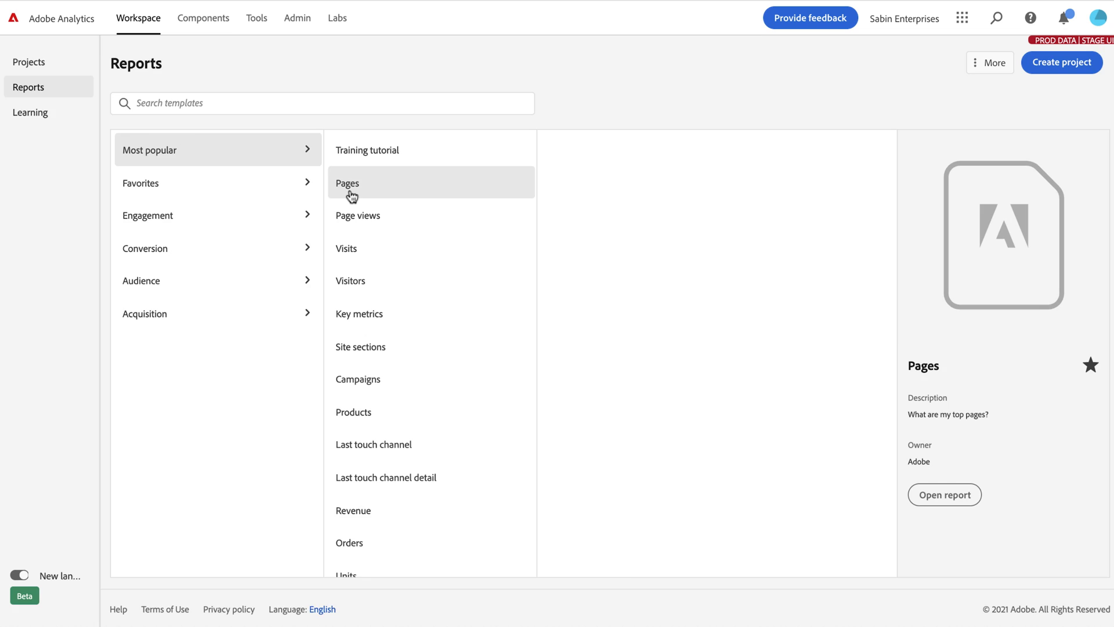
double_click(351, 192)
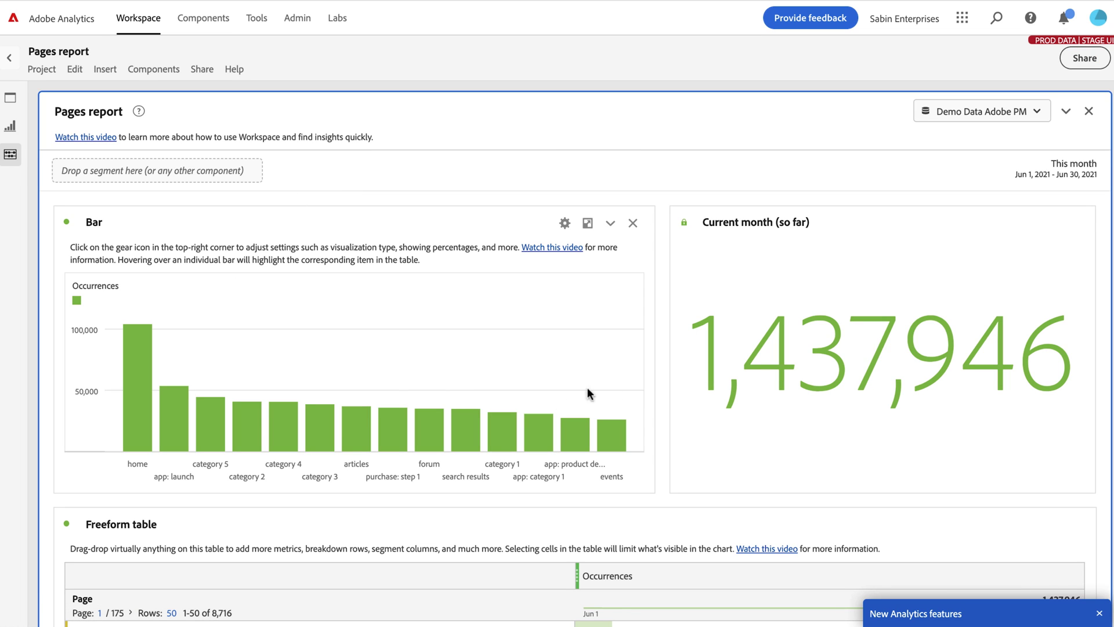
left_click(12, 58)
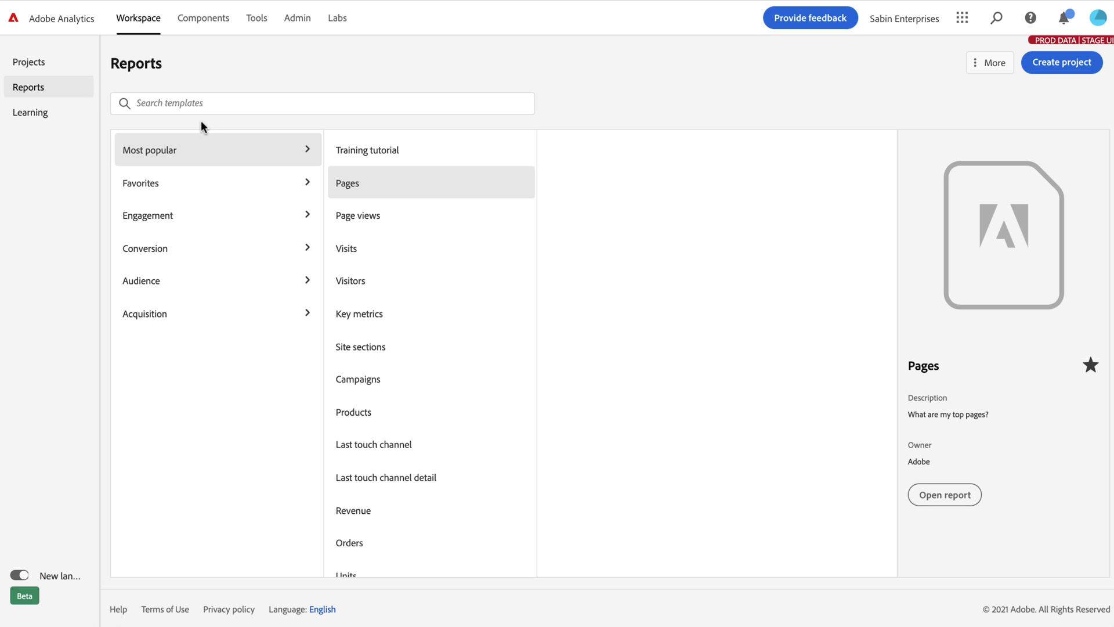
left_click(67, 72)
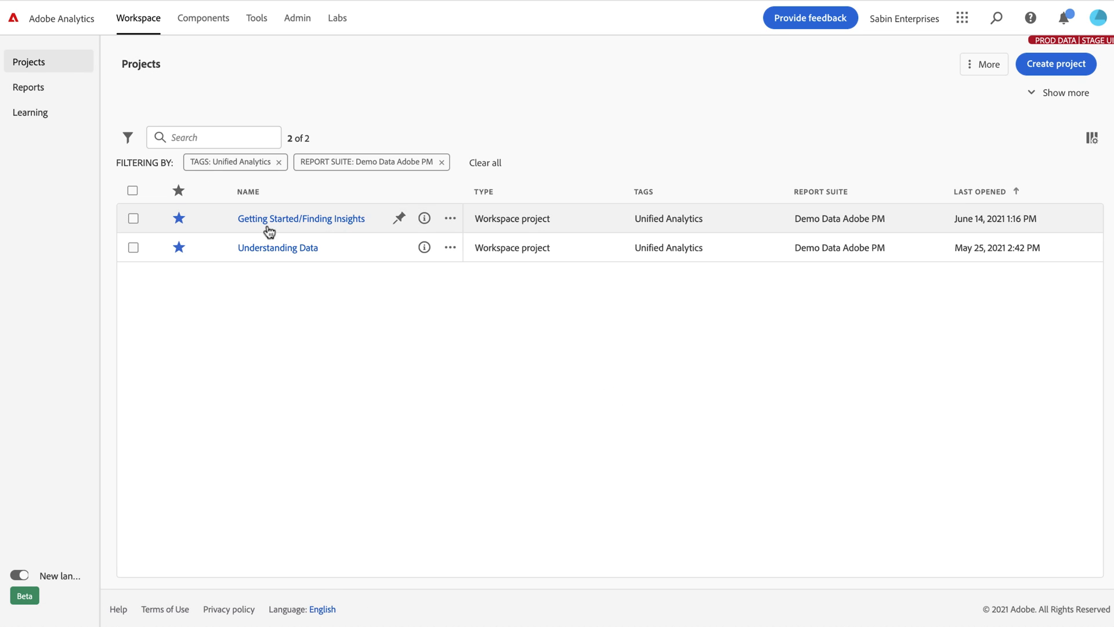
left_click(32, 86)
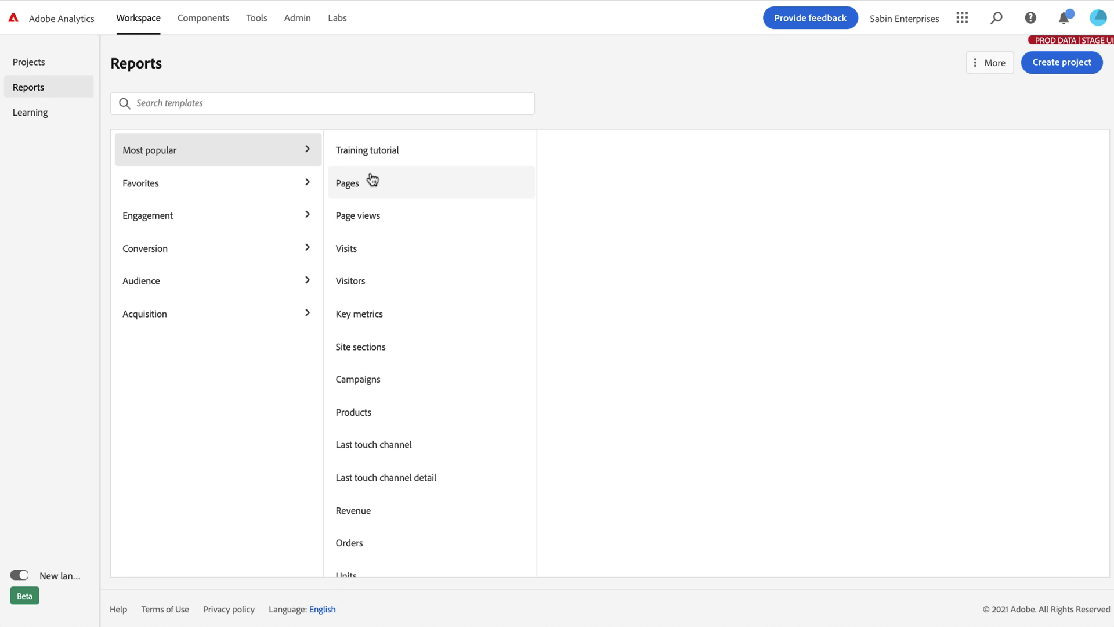
Open the Visits template and review its 272,587 monthly total, prior-period line chart and daily table
double_click(364, 256)
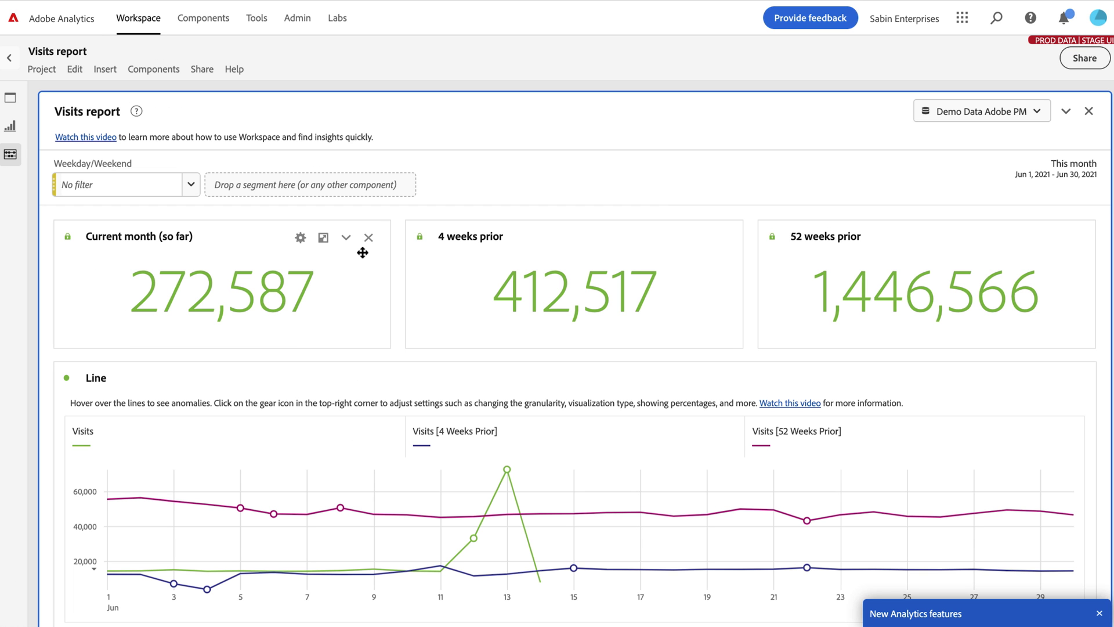
scroll(354, 329, "down", 5)
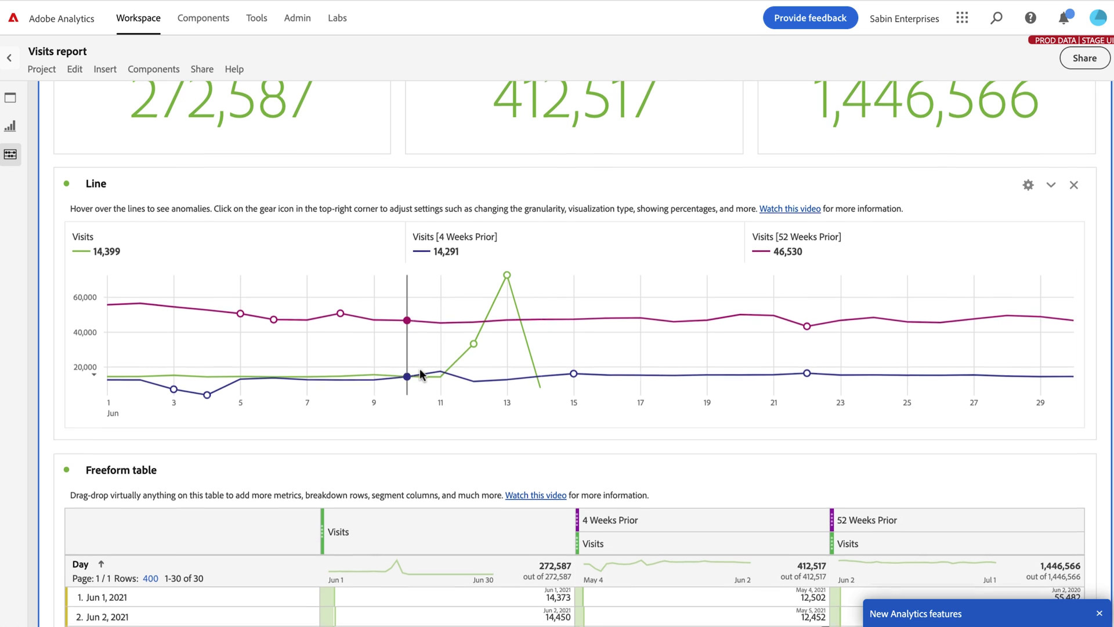
scroll(421, 375, "down", 2)
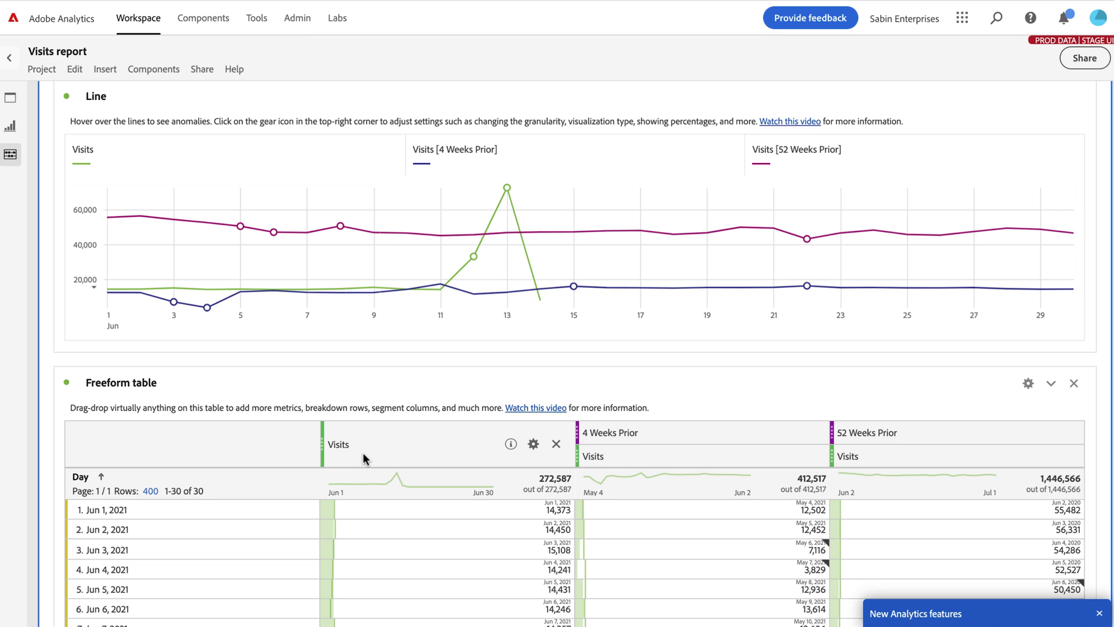
scroll(363, 452, "up", 5)
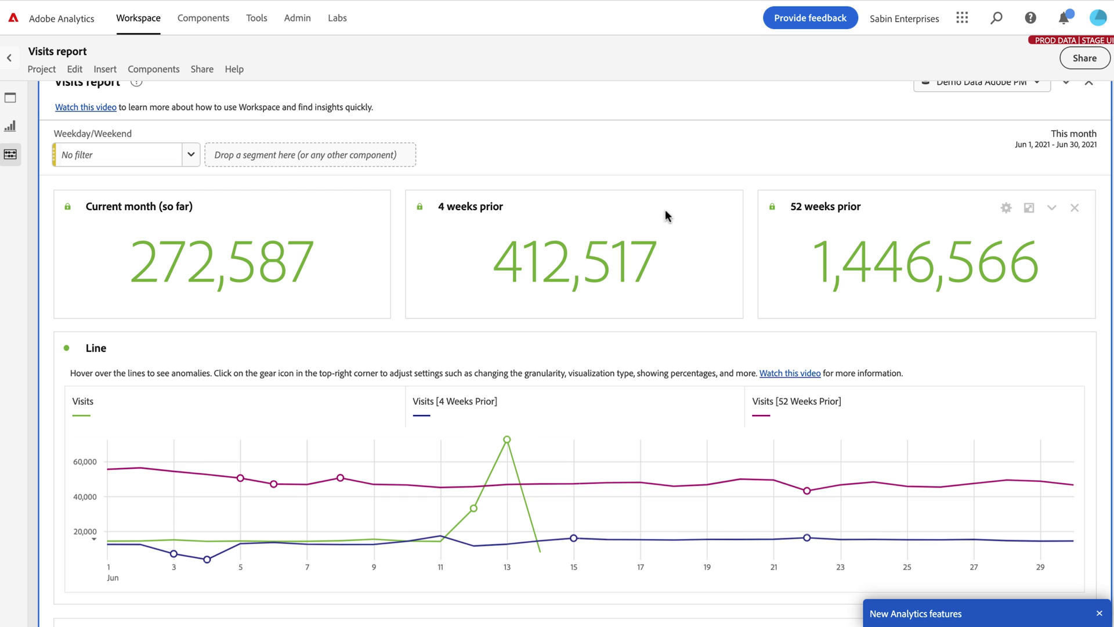
Filter the Visits report to weekday visits only and review the result
scroll(195, 174, "up", 1)
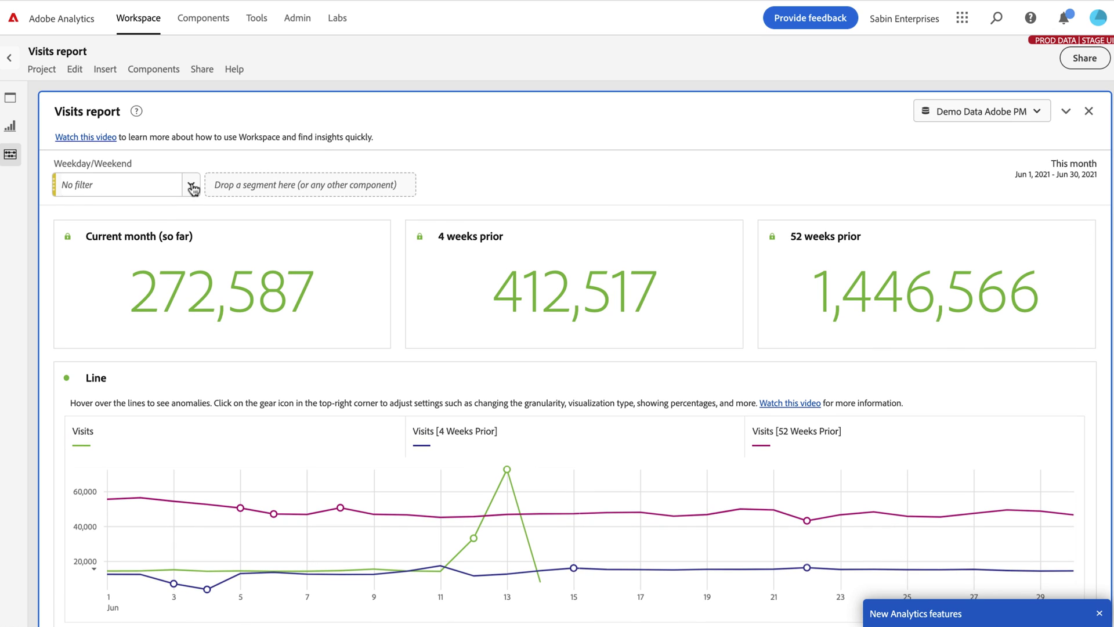
left_click(192, 185)
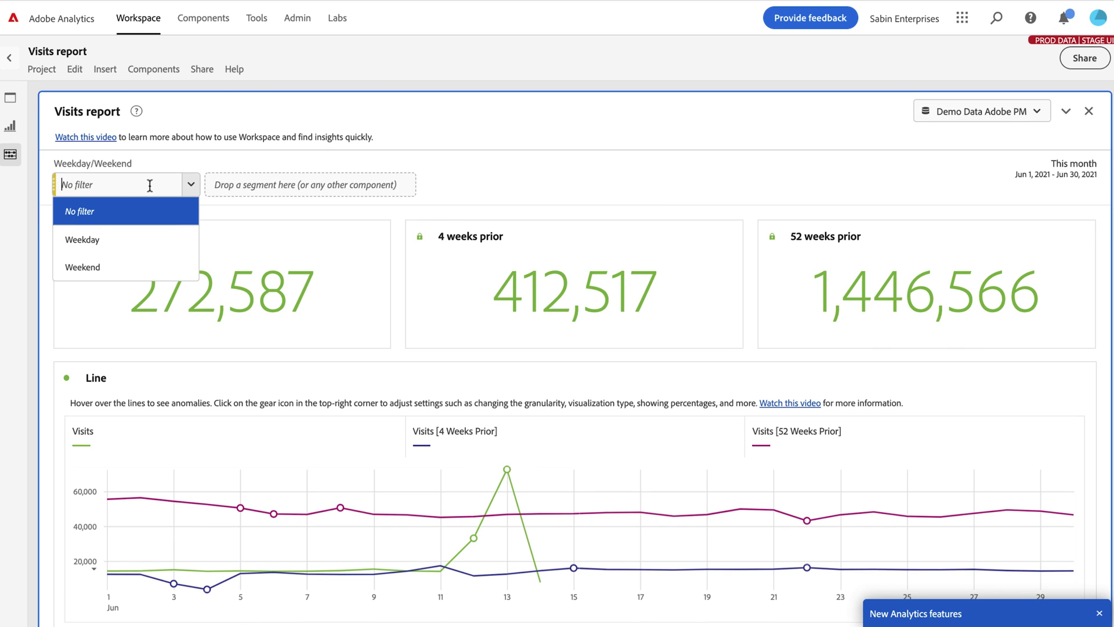
left_click(91, 240)
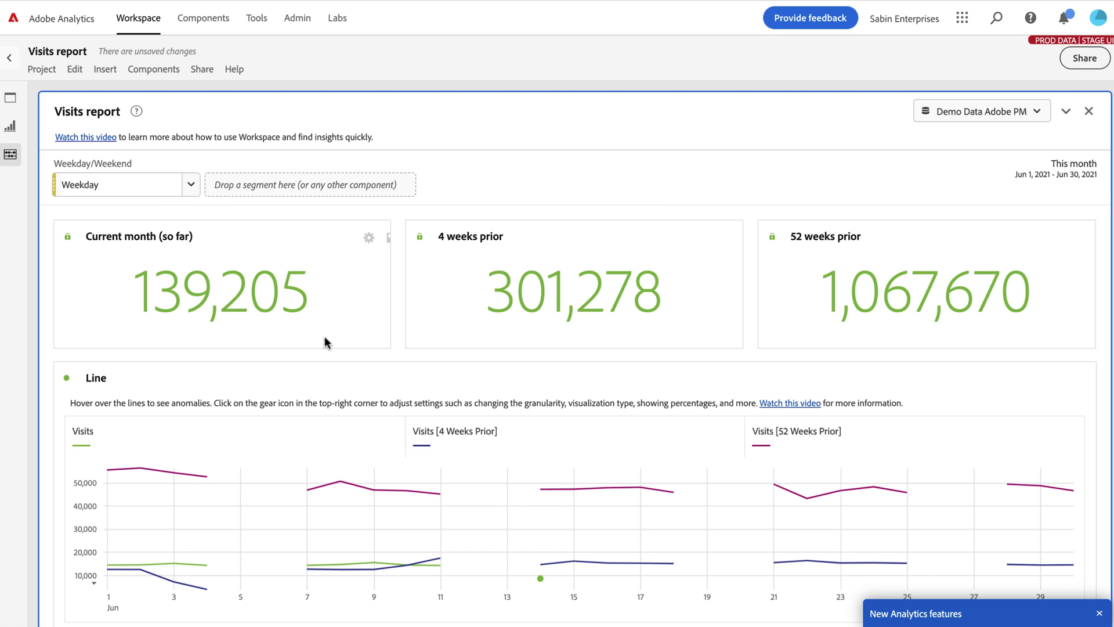
scroll(349, 368, "down", 8)
scroll(350, 367, "down", 1)
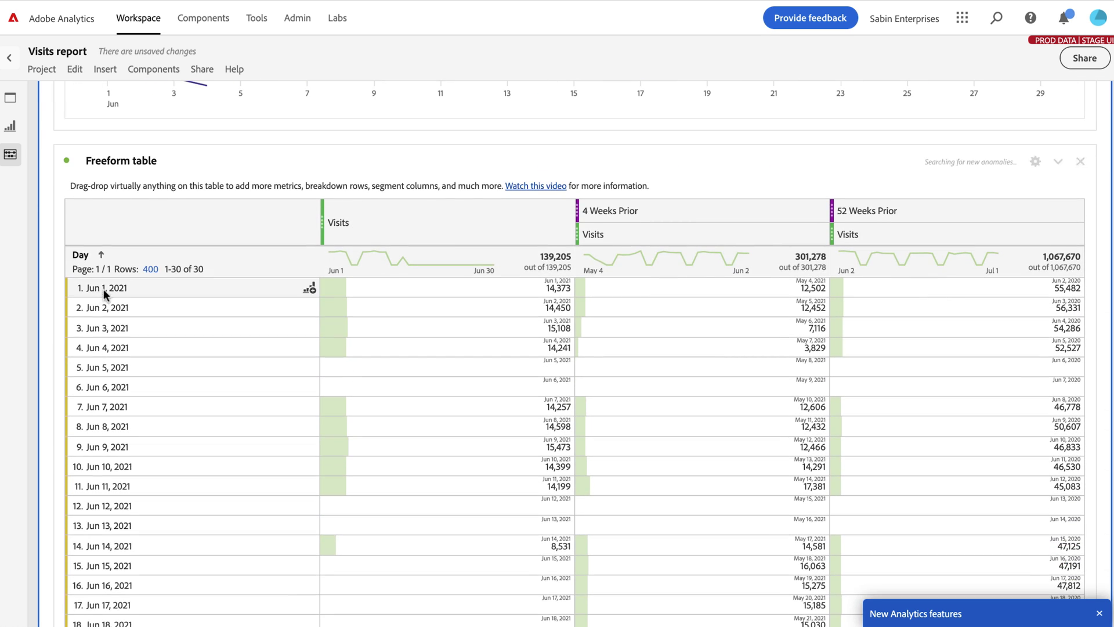
scroll(125, 314, "up", 2)
scroll(126, 318, "up", 7)
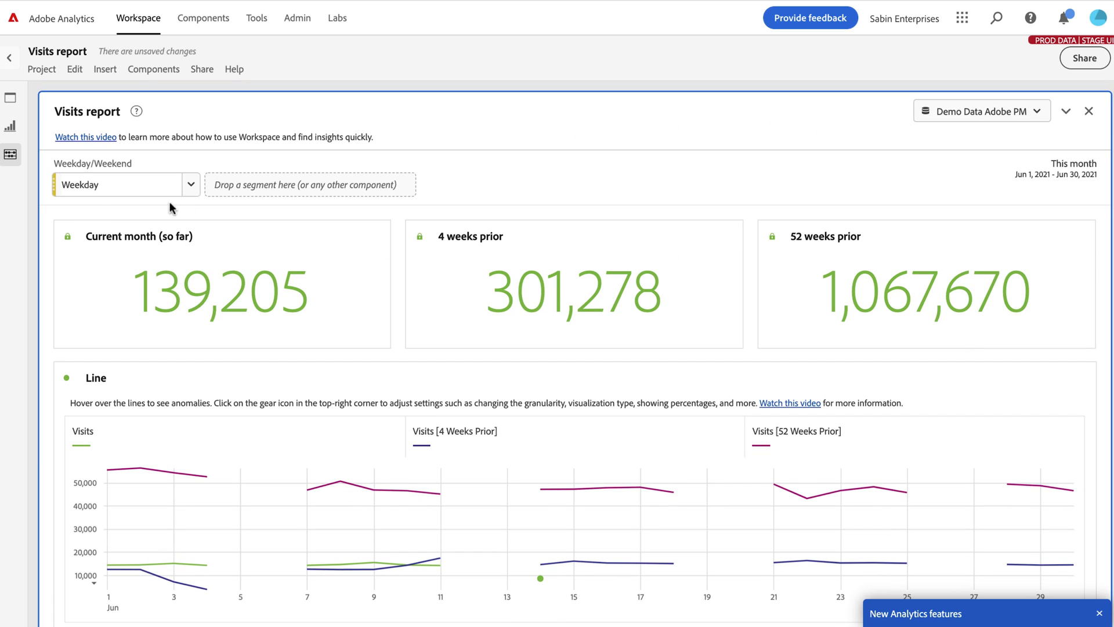
Remove the weekday filter and leave the Components panel collapsed
left_click(191, 184)
left_click(156, 211)
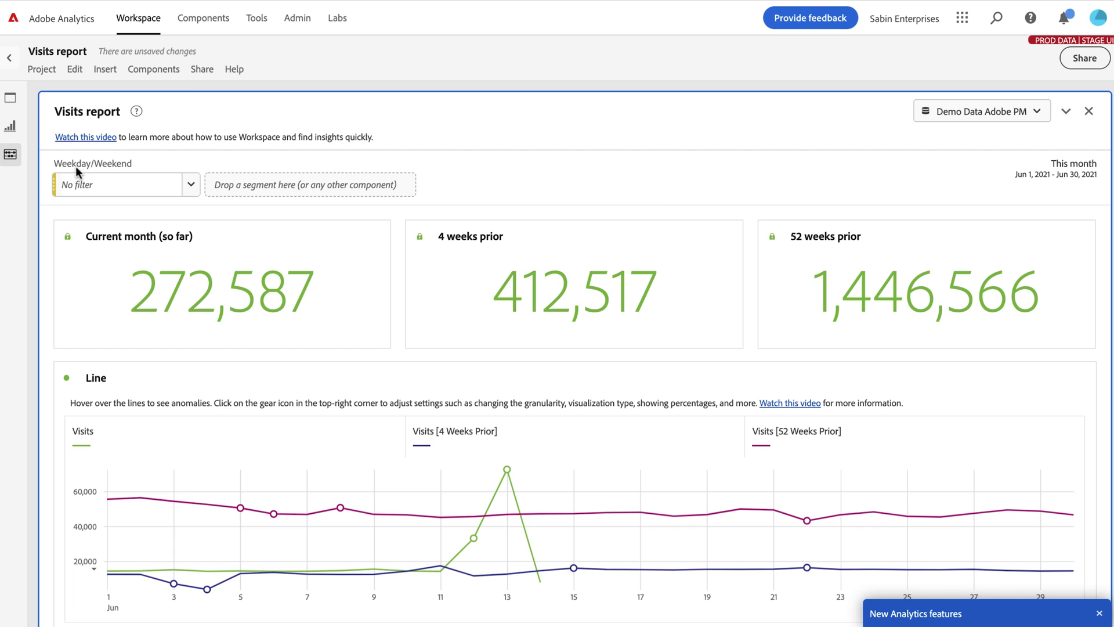
left_click(10, 155)
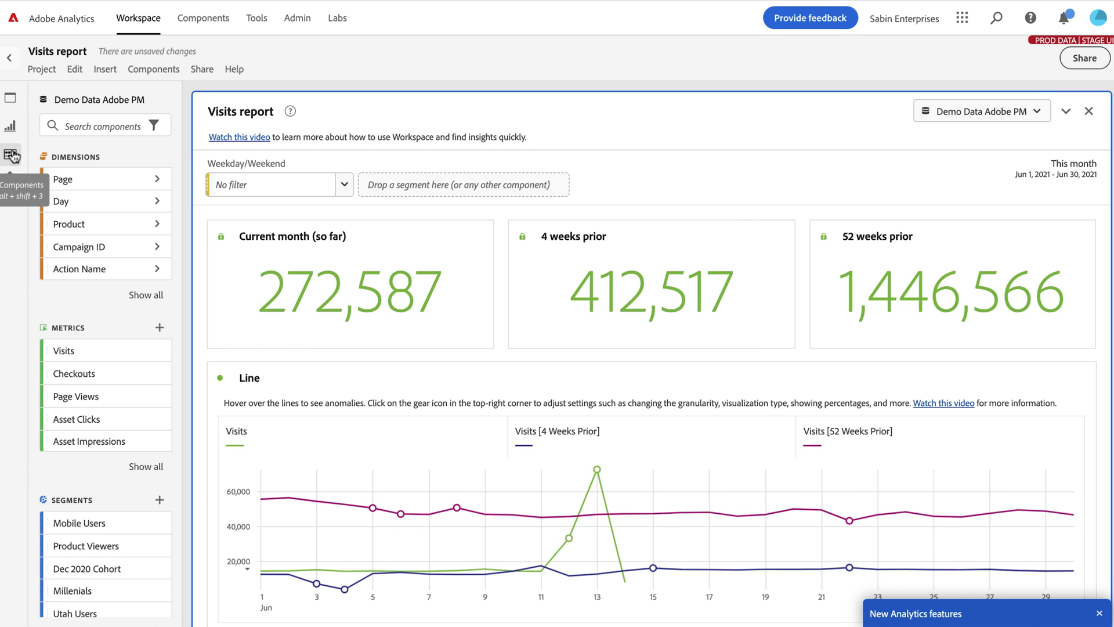
left_click(12, 155)
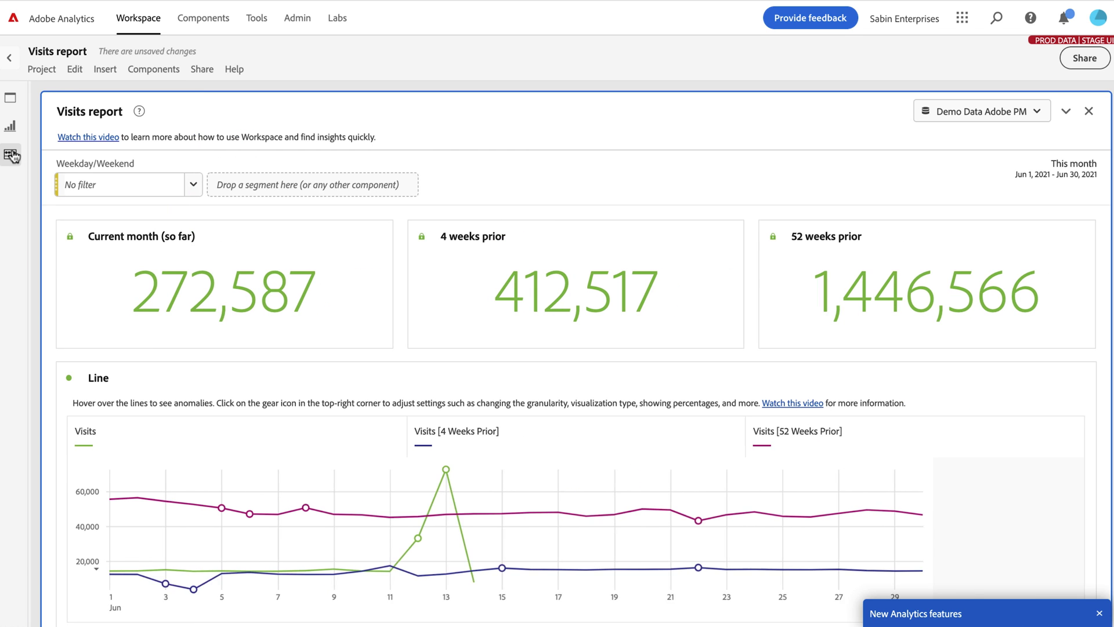
Discard the Visits report changes and browse to Audience > Visitor profile > GeoSegmentation templates
left_click(8, 62)
left_click(580, 366)
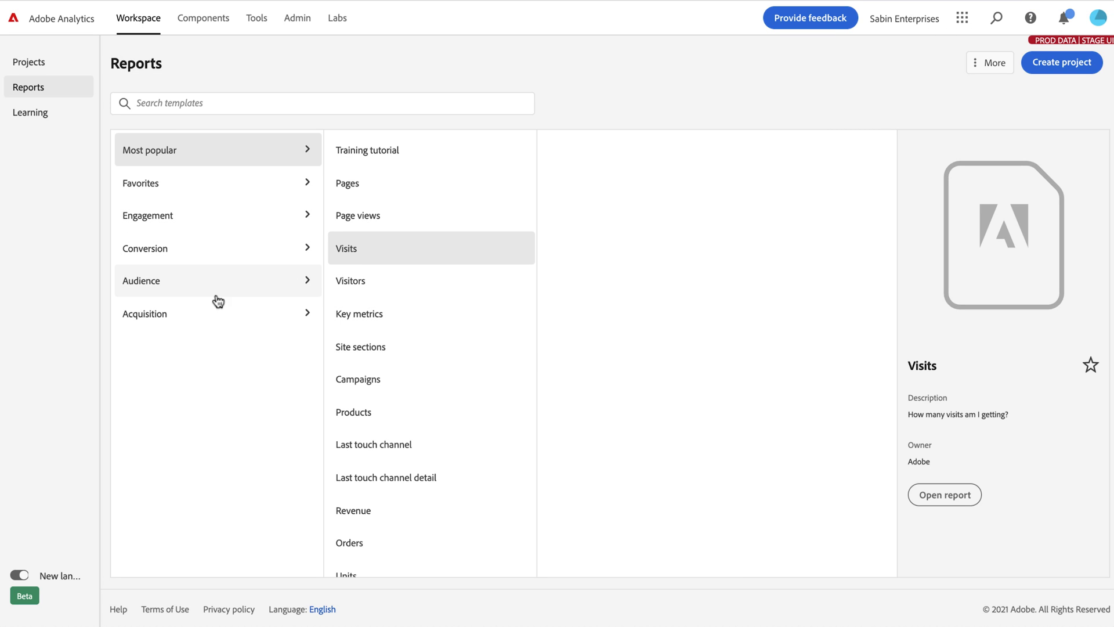
left_click(179, 286)
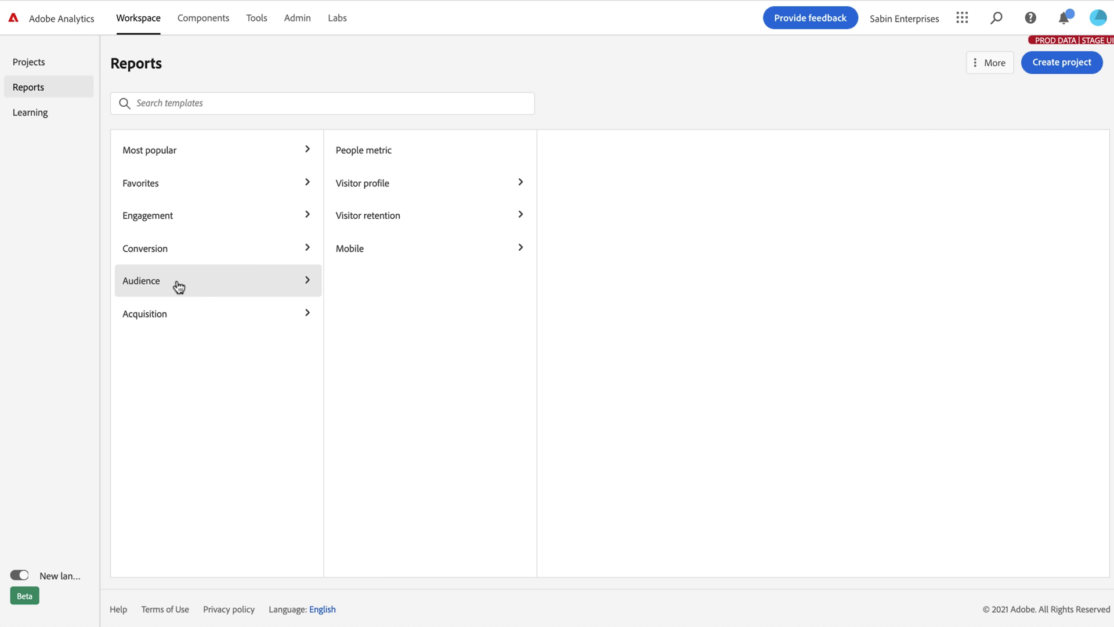
left_click(405, 197)
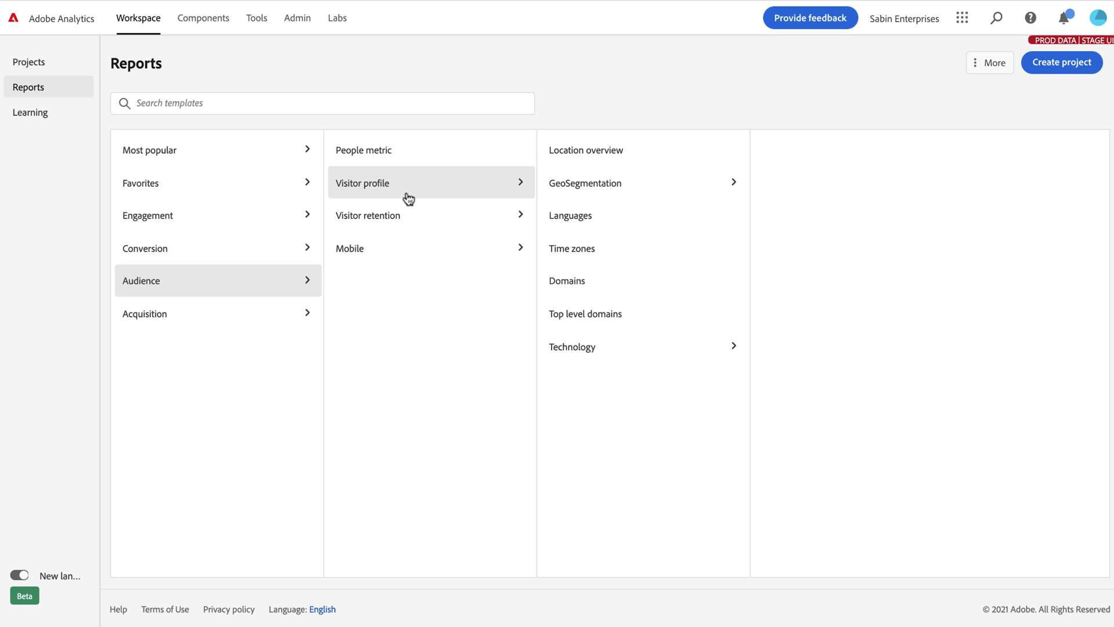
left_click(676, 185)
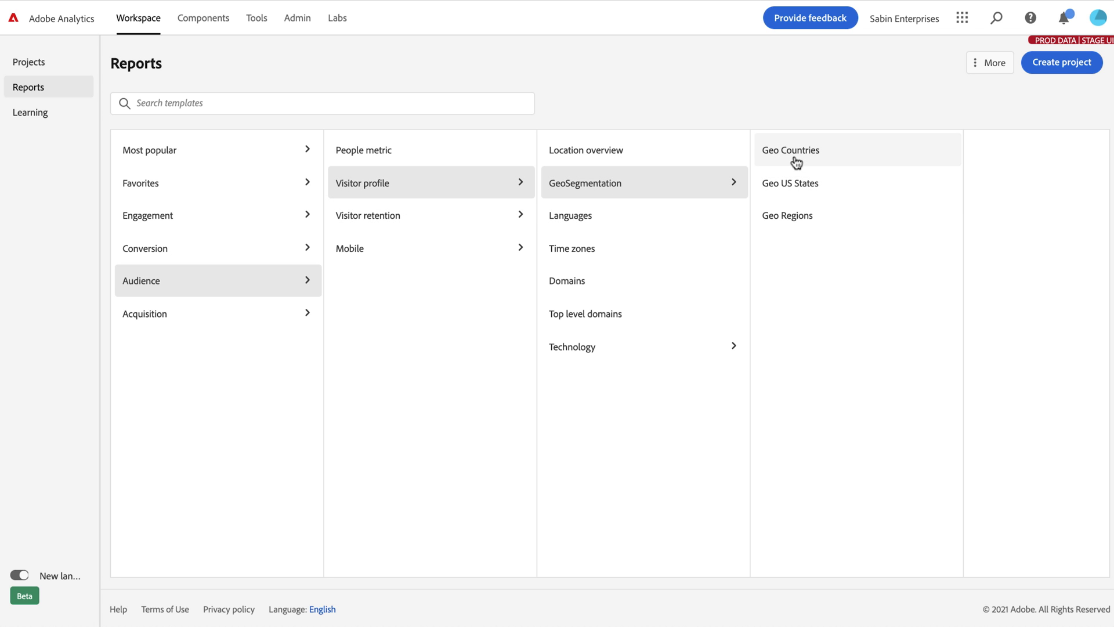
Open Geo US States, review its map, 1,903,054 total and bar chart, and zoom to the Northeast
double_click(795, 184)
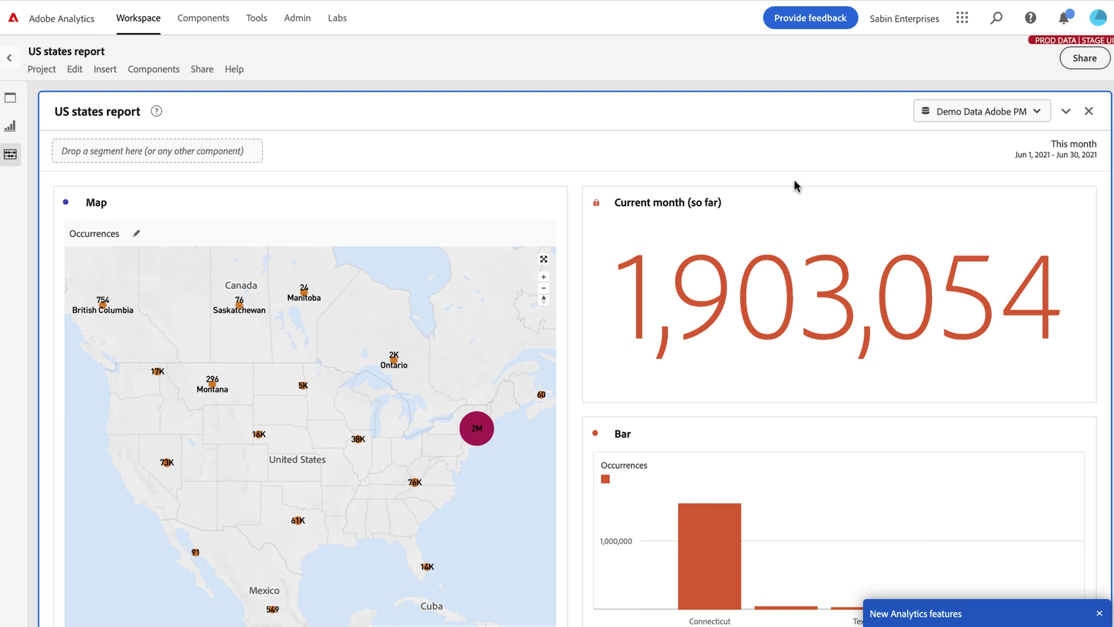
scroll(795, 181, "down", 1)
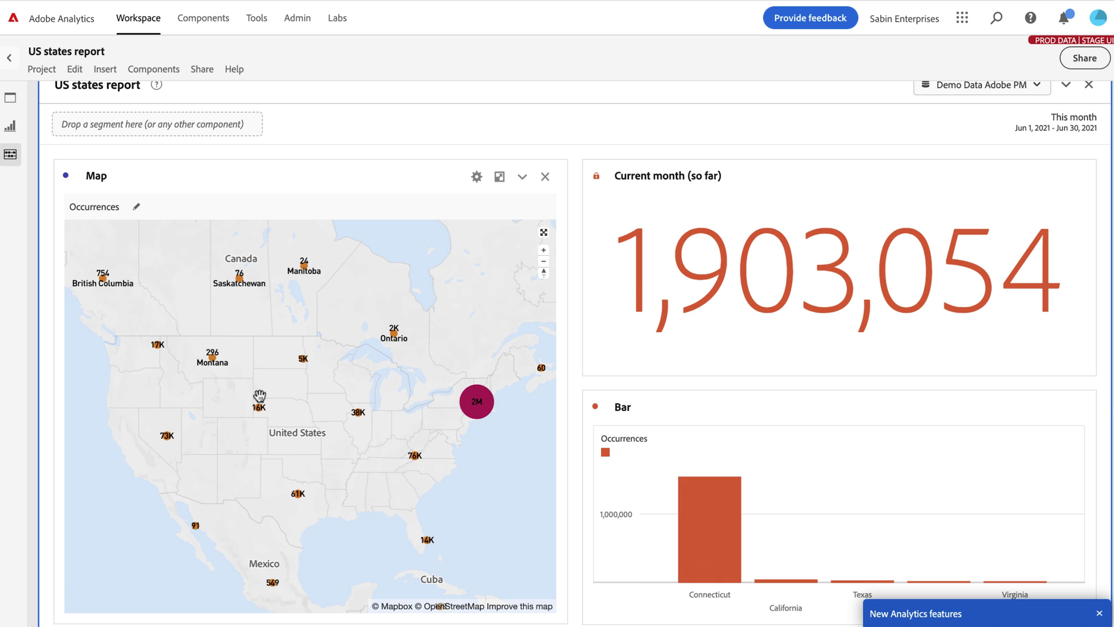
scroll(868, 284, "down", 4)
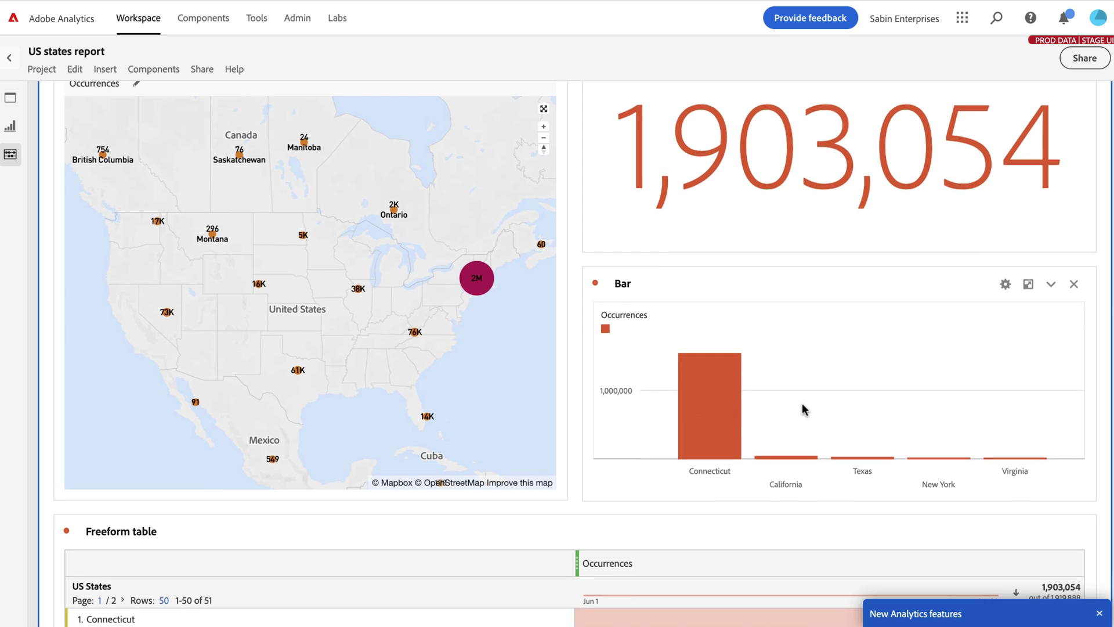
scroll(802, 410, "down", 2)
scroll(802, 410, "down", 7)
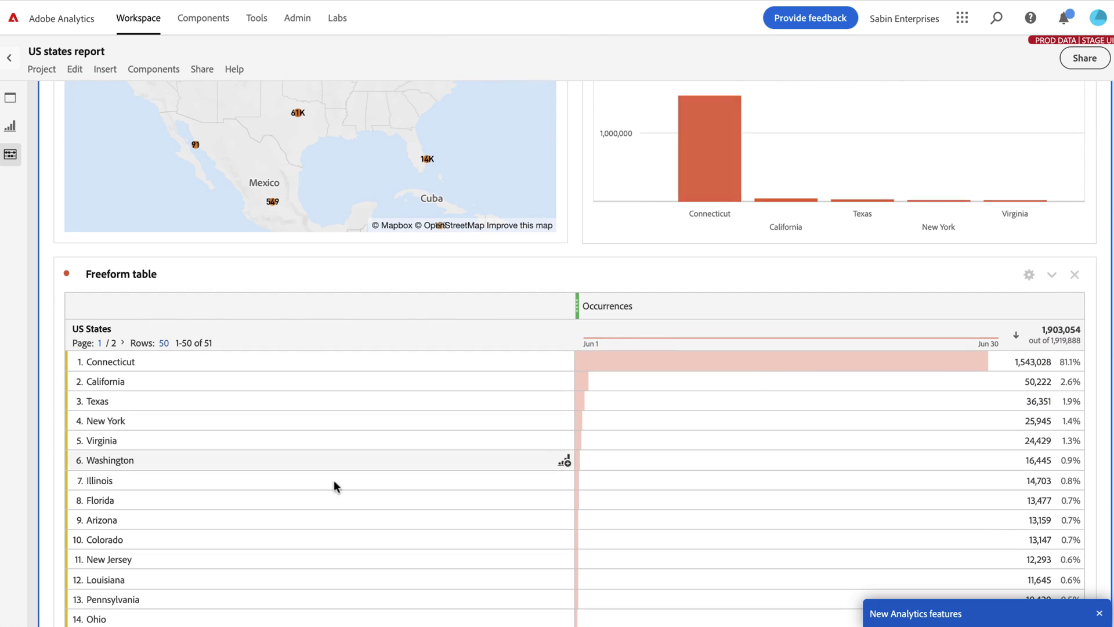
scroll(410, 488, "up", 14)
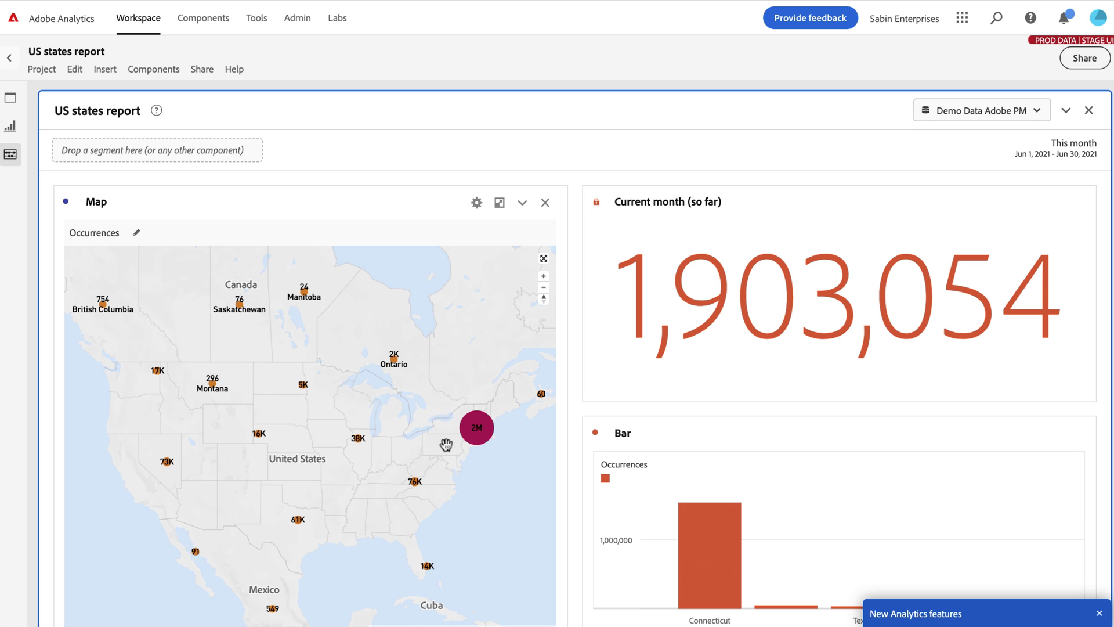
scroll(458, 445, "up", 2)
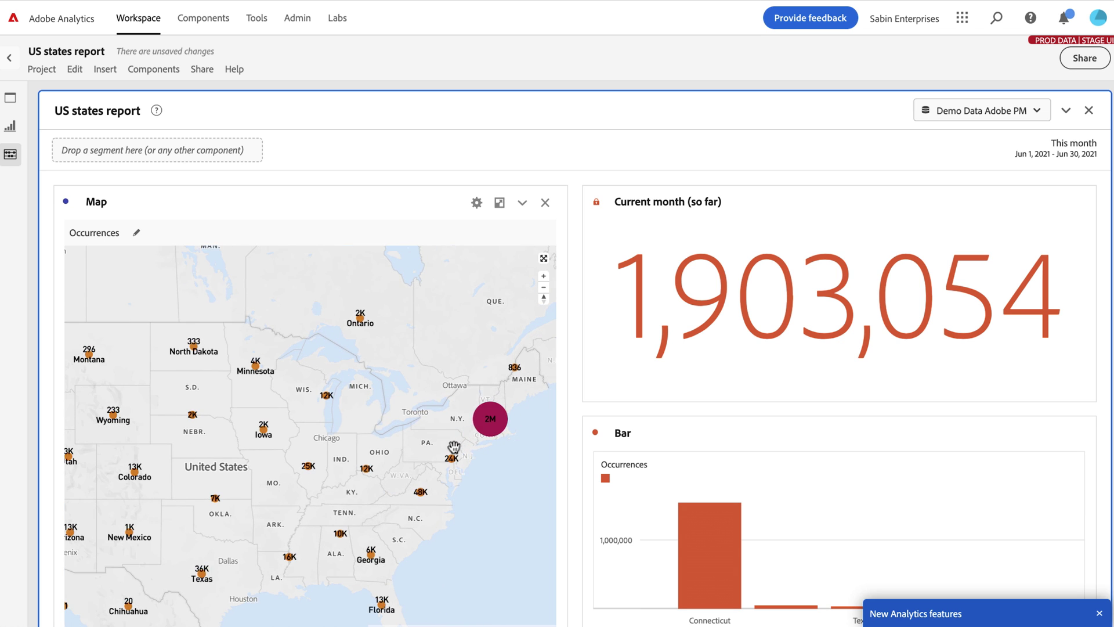
scroll(458, 444, "up", 2)
scroll(427, 435, "up", 1)
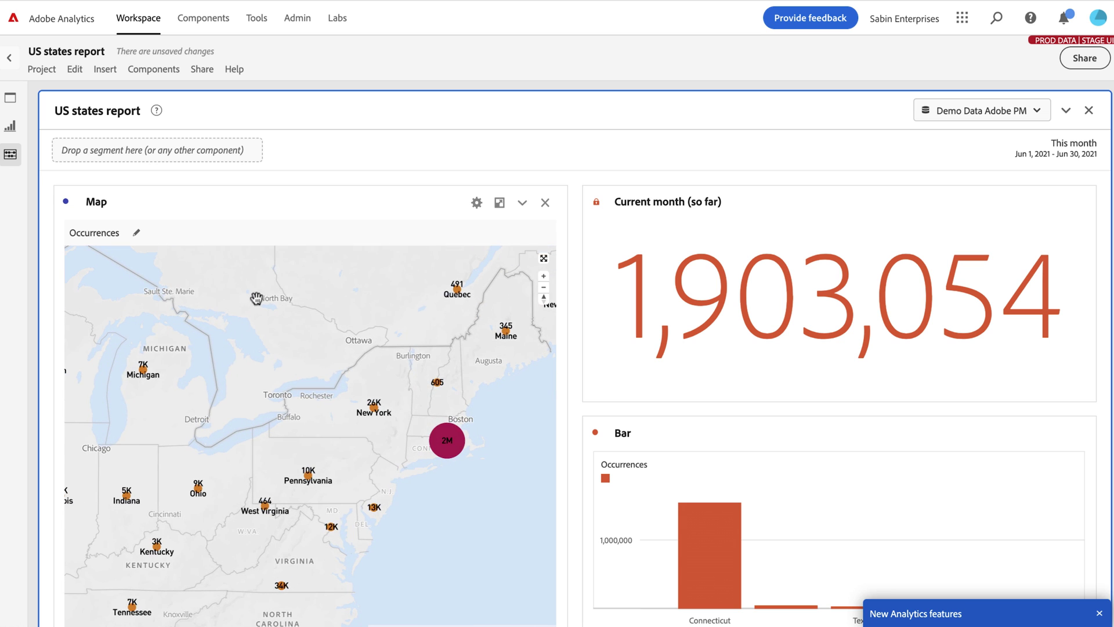
Discard the US states report changes and list the Audience > Mobile templates
left_click(9, 59)
left_click(588, 369)
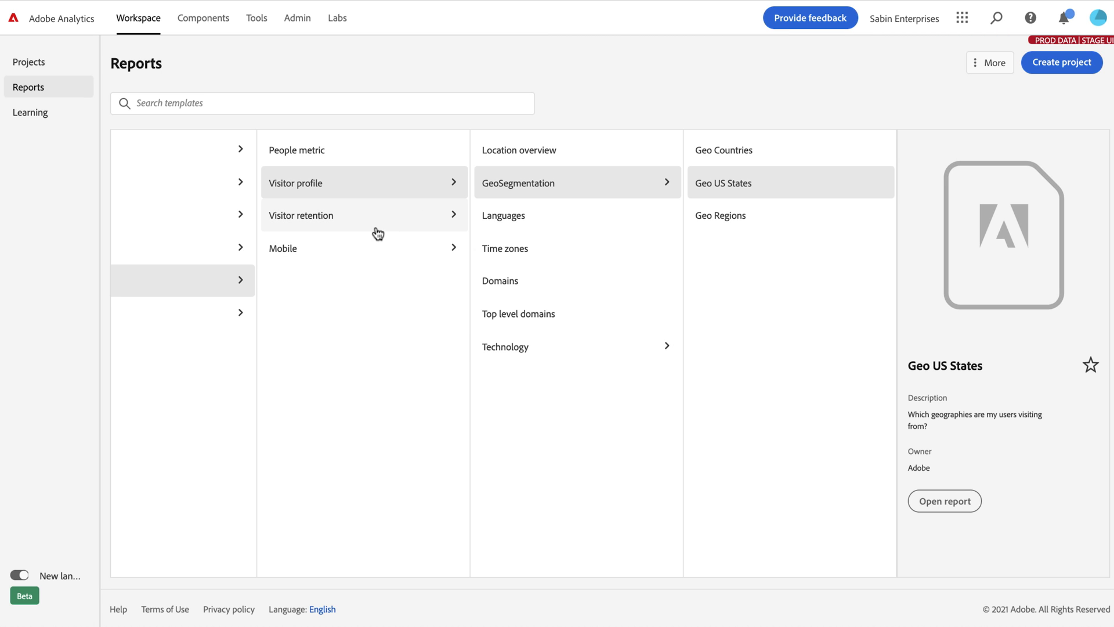
left_click(355, 253)
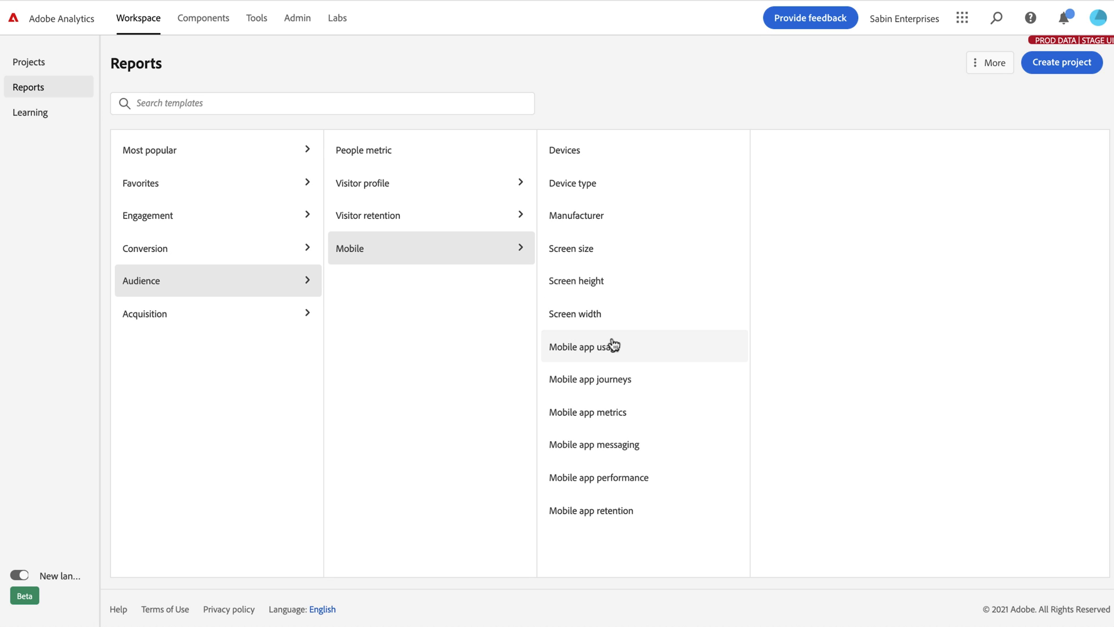
Open Mobile app metrics and scroll through its App Users, New Users, Launches and crash charts
double_click(598, 413)
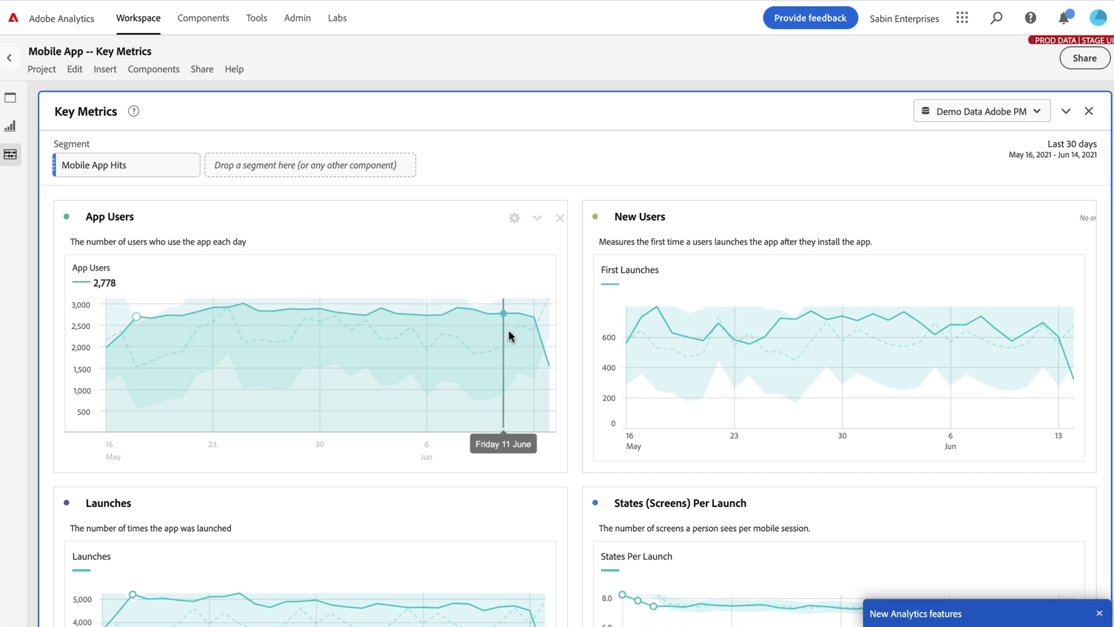
scroll(375, 273, "down", 1)
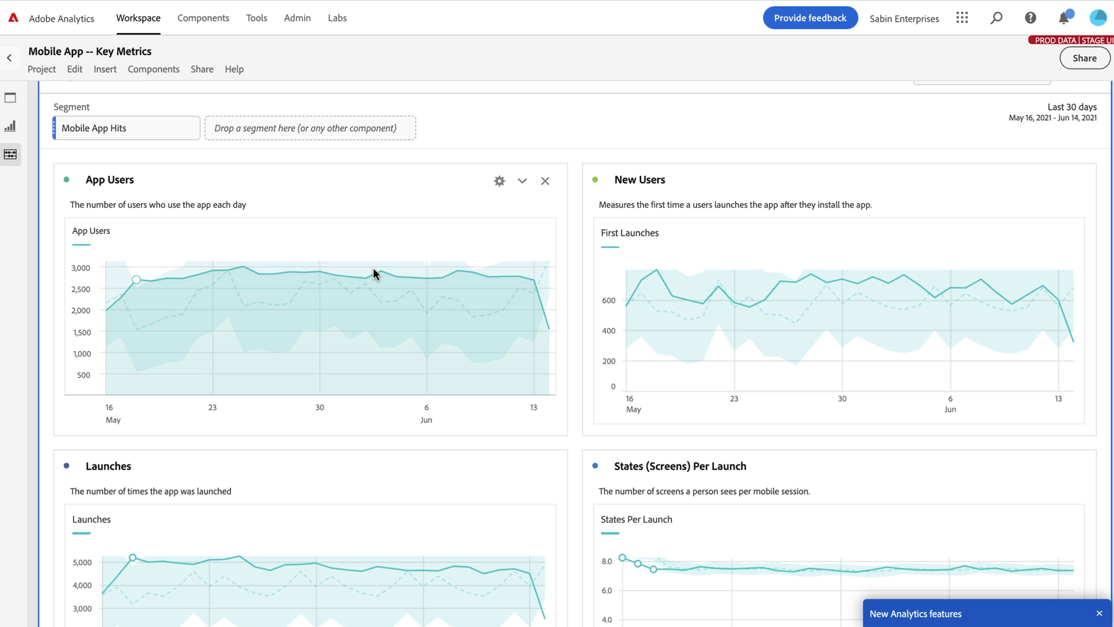
scroll(374, 271, "down", 1)
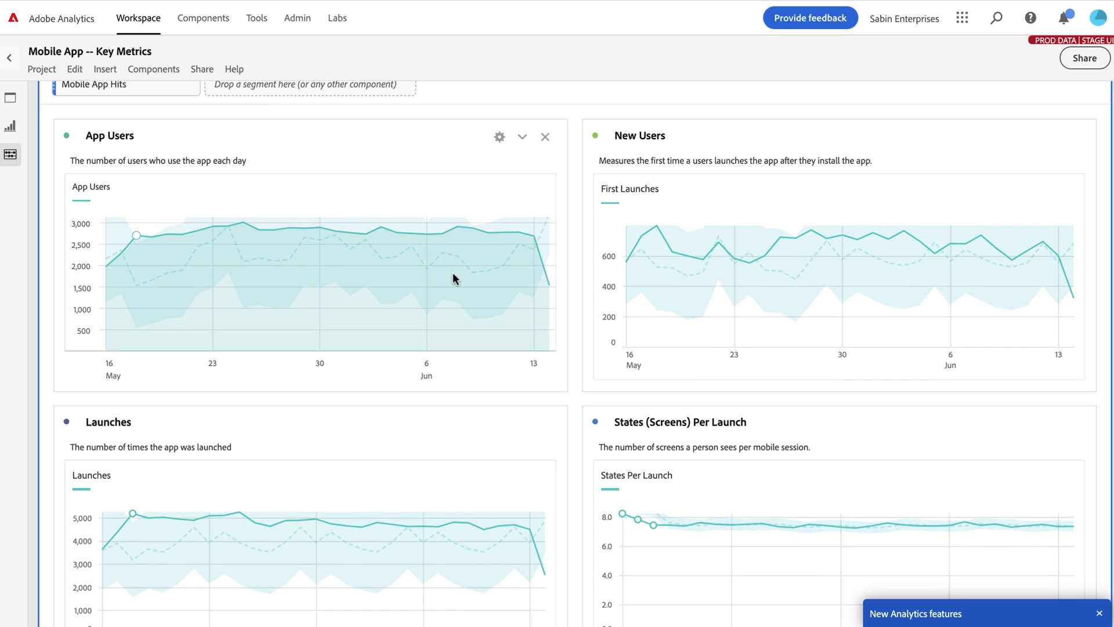
scroll(452, 273, "down", 5)
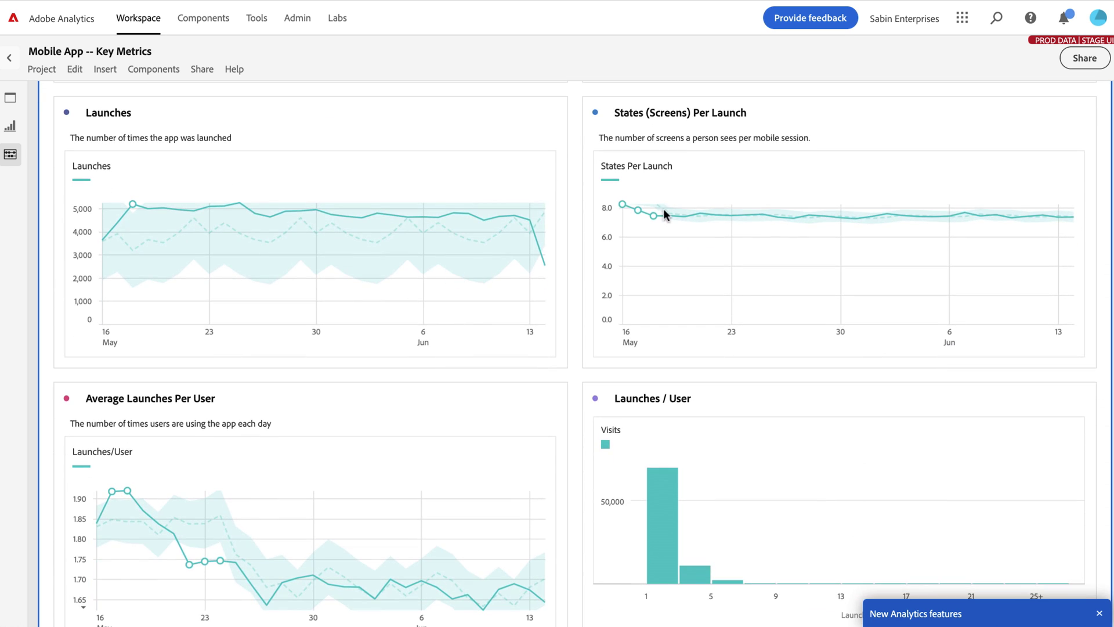
scroll(542, 313, "down", 7)
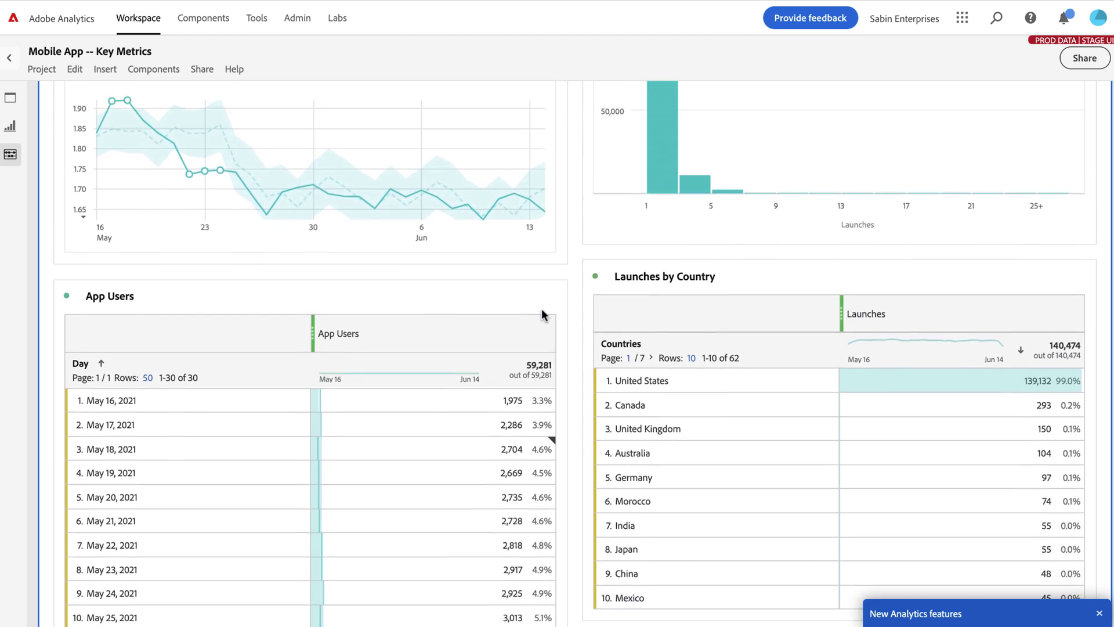
scroll(542, 314, "down", 11)
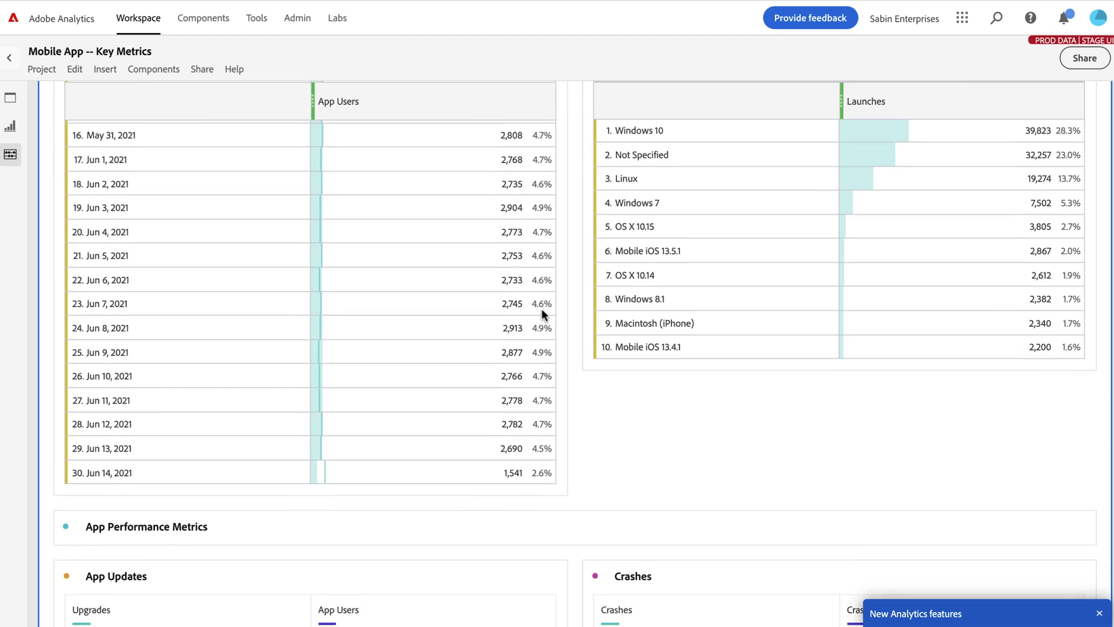
scroll(542, 313, "down", 5)
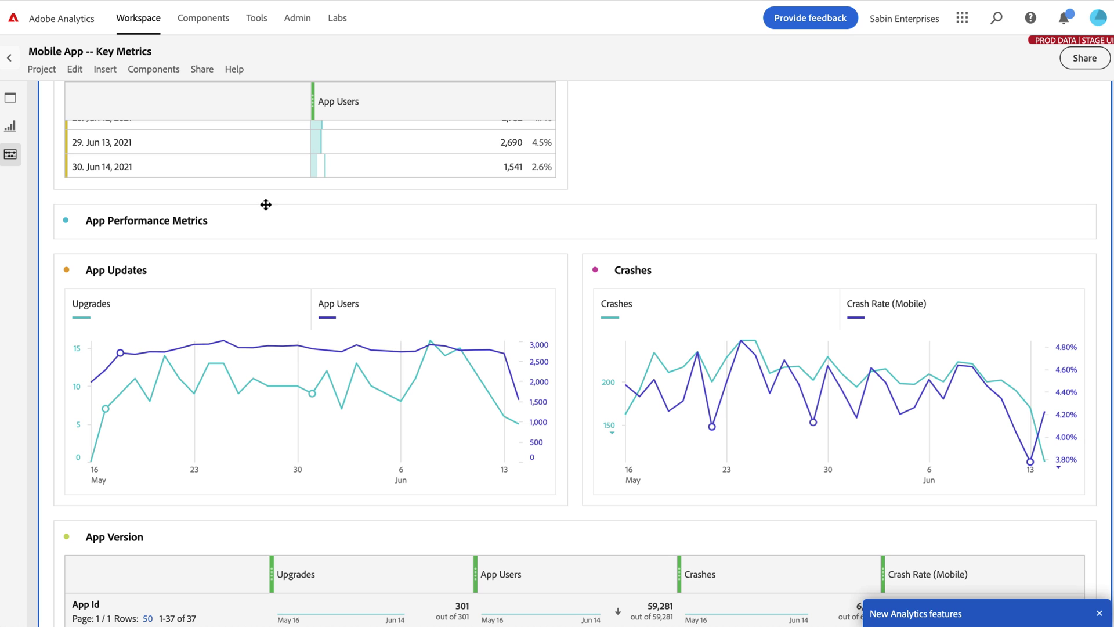
scroll(506, 339, "down", 4)
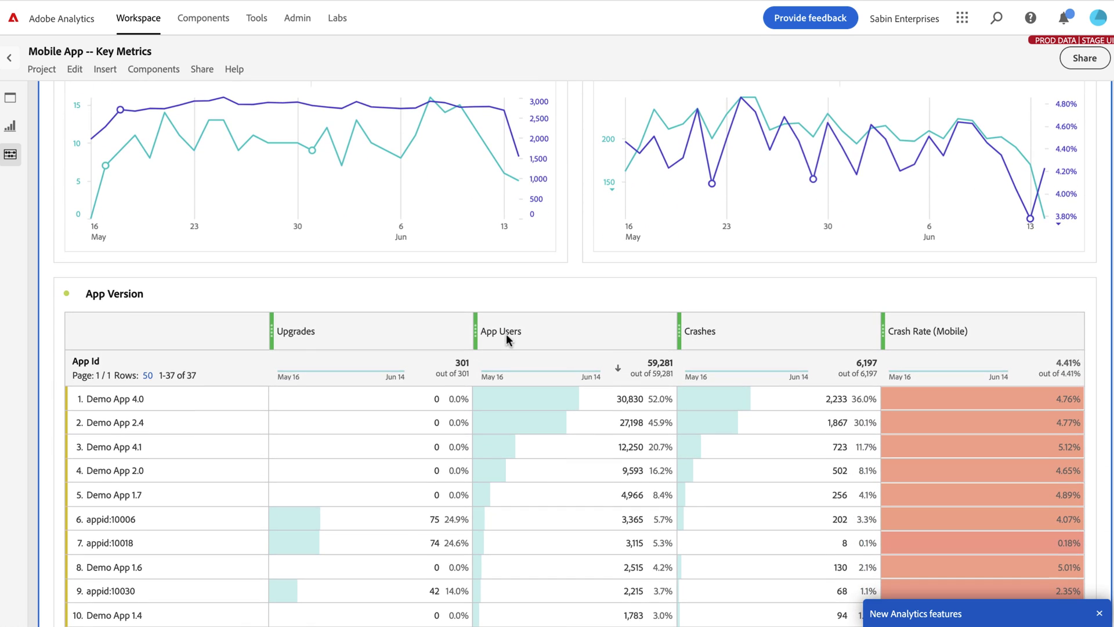
scroll(506, 333, "up", 20)
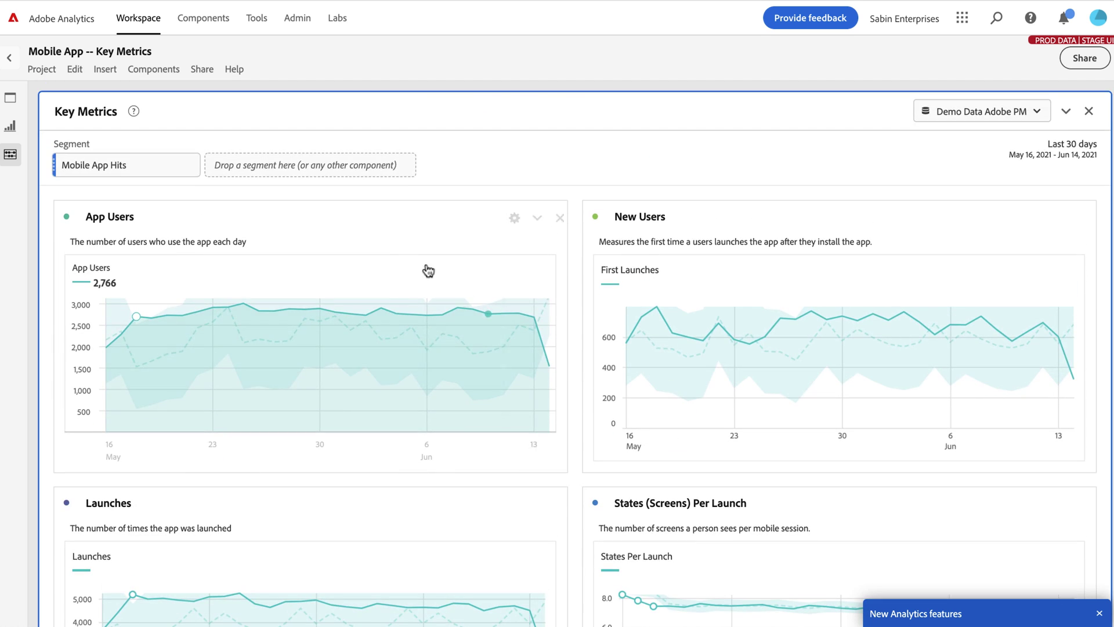
Leave the Mobile App -- Key Metrics project and go back to the Reports page templates
left_click(11, 59)
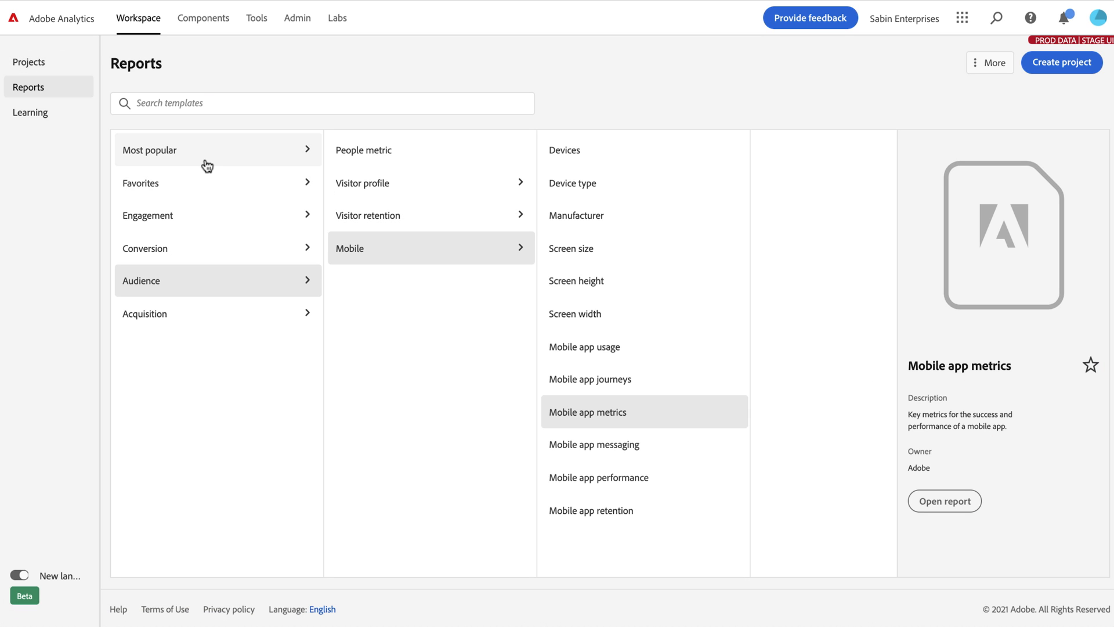